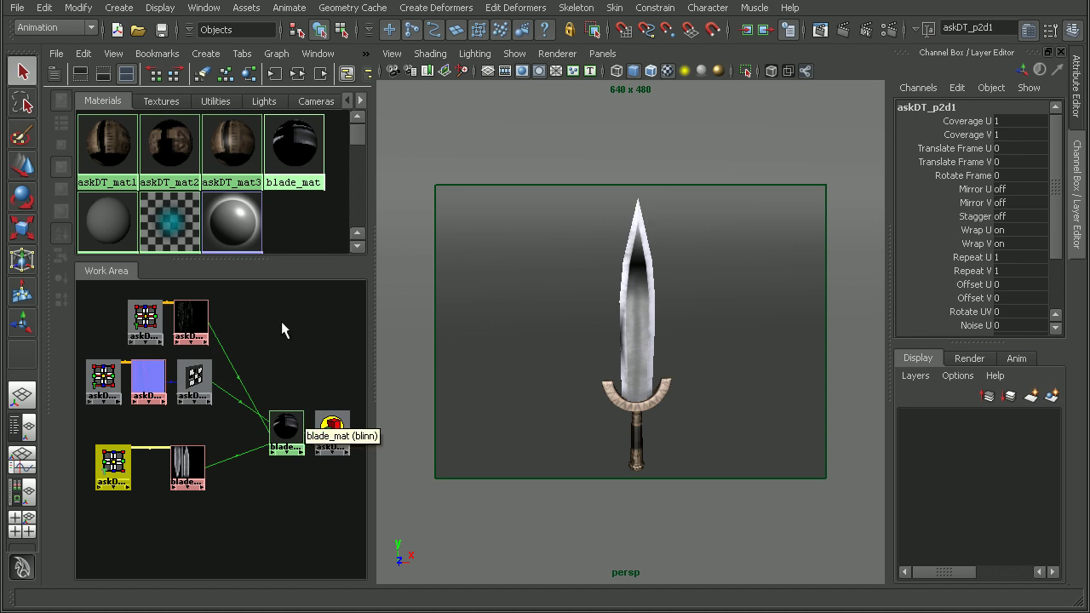
# Maximize the Hypershade and frame askDT_p2d1, bladeColor_file and blade_mat in the node graph
pyautogui.press('space')
pyautogui.keyDown('alt'); pyautogui.moveTo(324, 337); pyautogui.dragTo(481, 362, button='middle'); pyautogui.keyUp('alt')
pyautogui.scroll(3, 497, 396)
pyautogui.scroll(-1, 557, 412)
pyautogui.keyDown('alt'); pyautogui.moveTo(558, 412); pyautogui.dragTo(531, 326, button='middle'); pyautogui.keyUp('alt')
pyautogui.scroll(2, 522, 368)
pyautogui.keyDown('alt'); pyautogui.moveTo(522, 367); pyautogui.dragTo(477, 374, button='middle'); pyautogui.keyUp('alt')
pyautogui.scroll(-1, 506, 418)
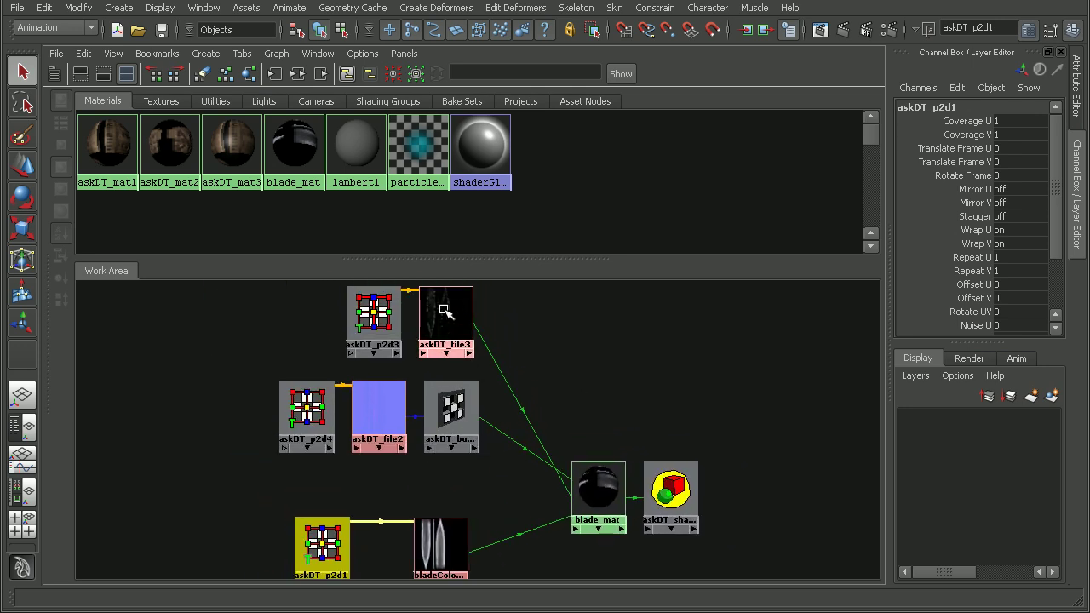
pyautogui.keyDown('alt'); pyautogui.moveTo(426, 478); pyautogui.dragTo(421, 335, button='middle'); pyautogui.keyUp('alt')
pyautogui.scroll(2, 541, 382)
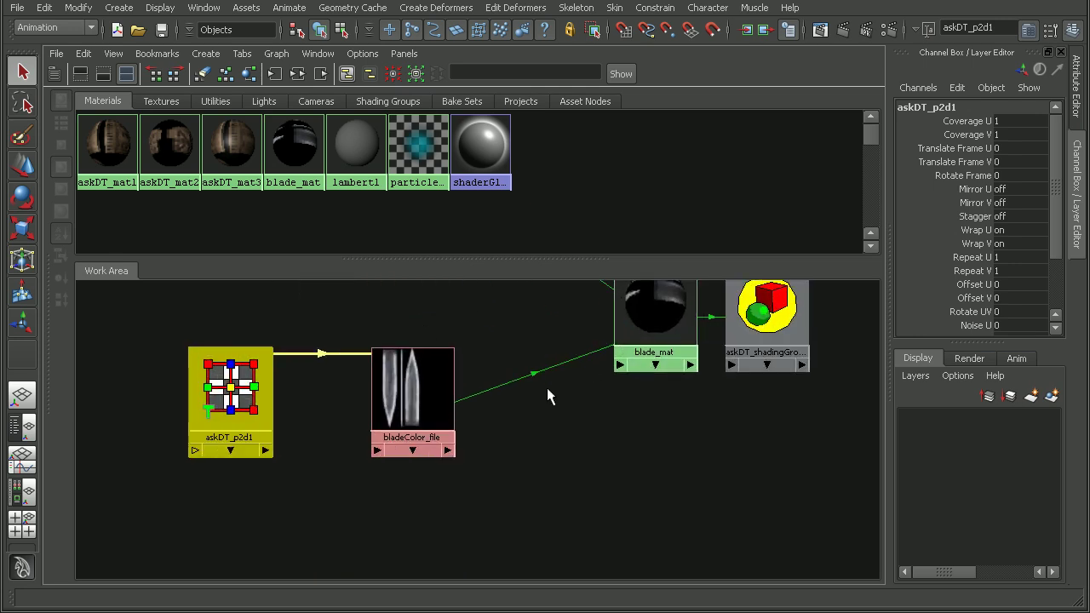
pyautogui.keyDown('alt'); pyautogui.moveTo(540, 382); pyautogui.dragTo(551, 388, button='middle'); pyautogui.keyUp('alt')
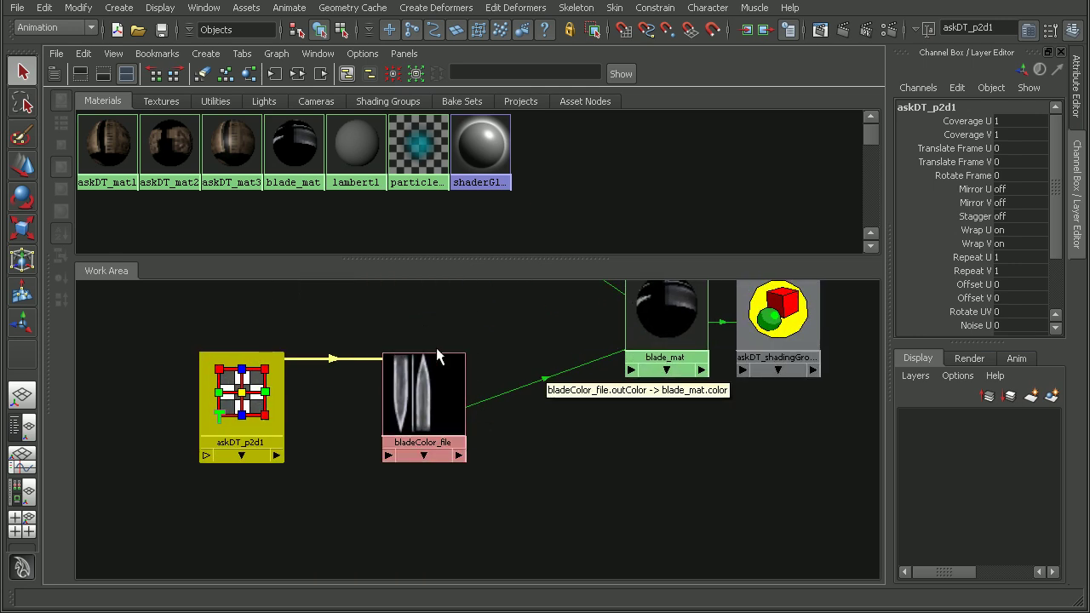
pyautogui.scroll(-1, 511, 445)
pyautogui.scroll(-1, 459, 400)
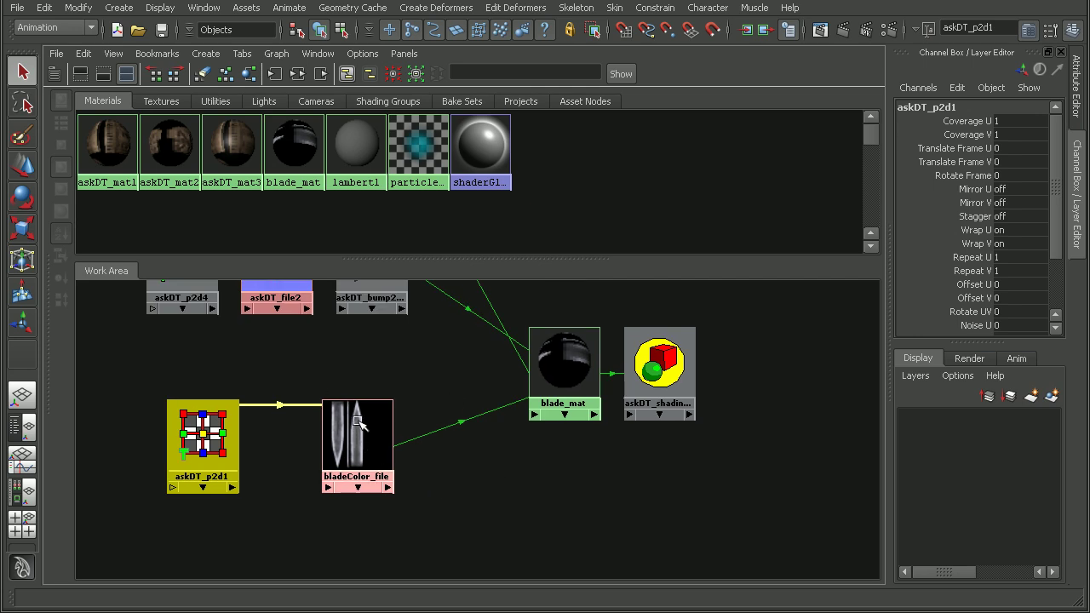
# Create a layeredTexture1 node and arrange it next to bladeColor_file and askDT_p2d1
pyautogui.click(207, 54)
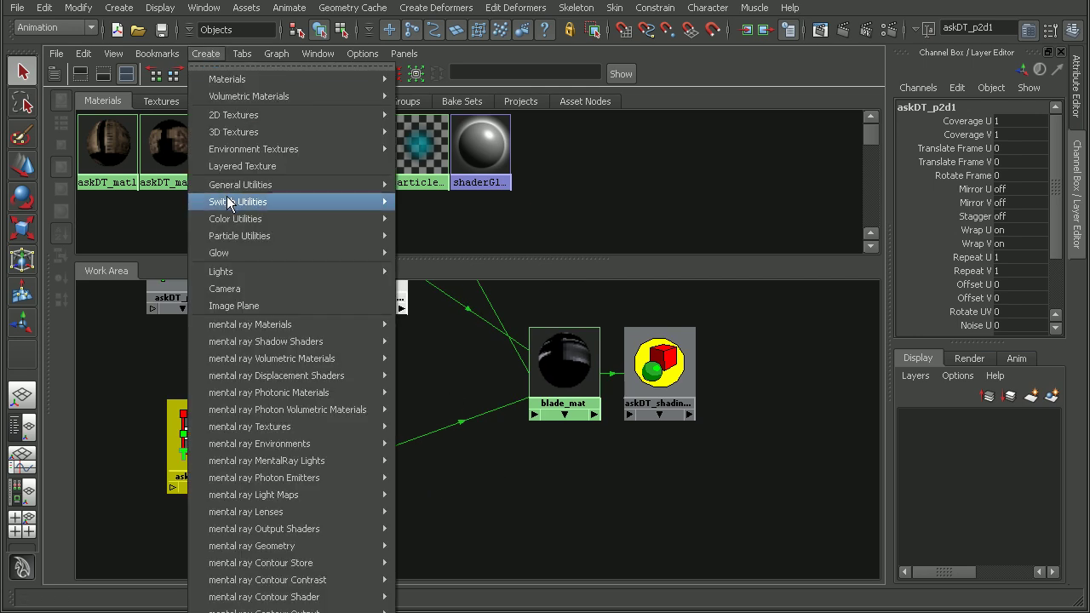
pyautogui.click(231, 167)
pyautogui.moveTo(125, 326); pyautogui.dragTo(506, 468)
pyautogui.click(281, 405)
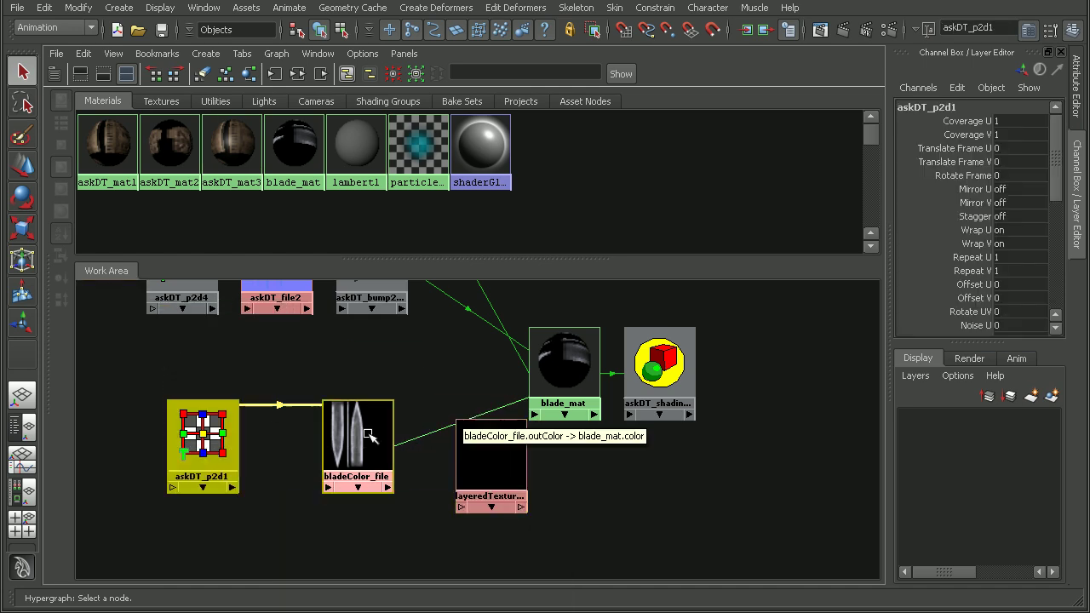
pyautogui.moveTo(362, 451); pyautogui.dragTo(271, 428)
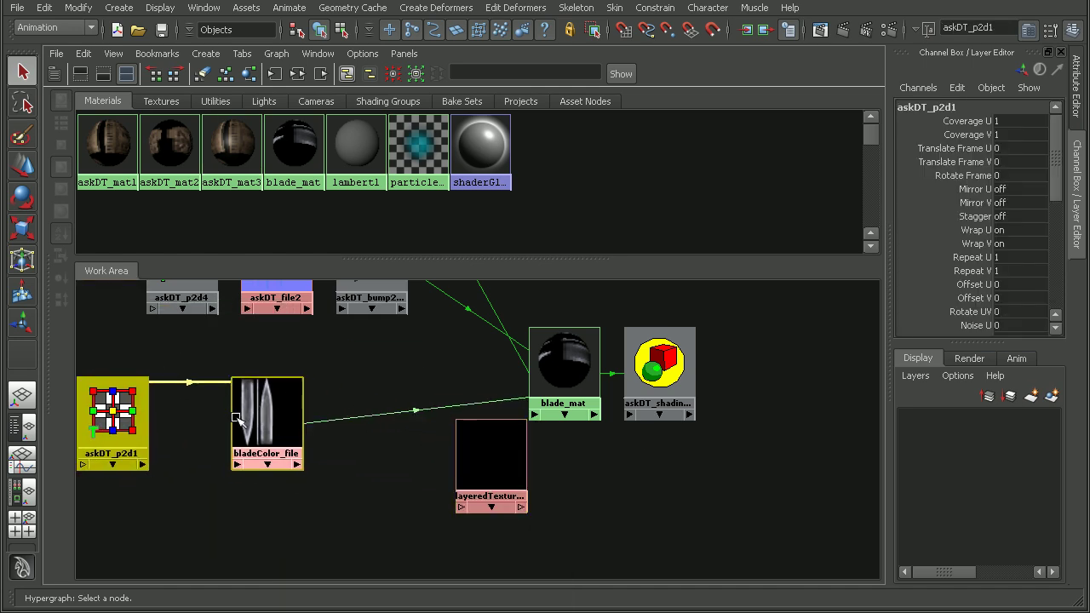
pyautogui.moveTo(492, 447); pyautogui.dragTo(432, 438)
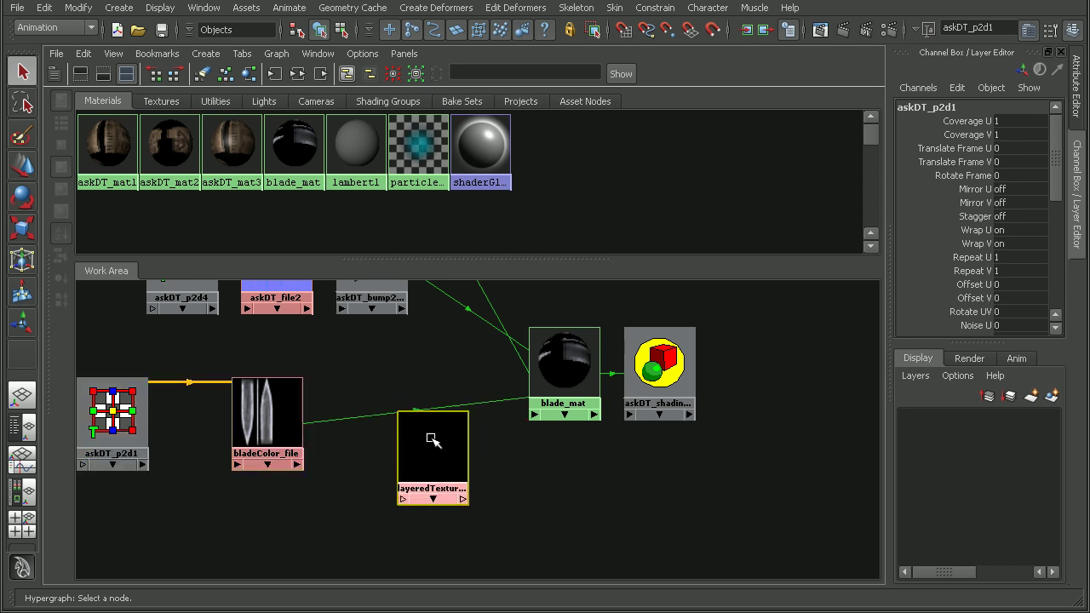
# Add bladeColor_file as a layer of layeredTexture1 and remove the default green layer
pyautogui.doubleClick(423, 448)
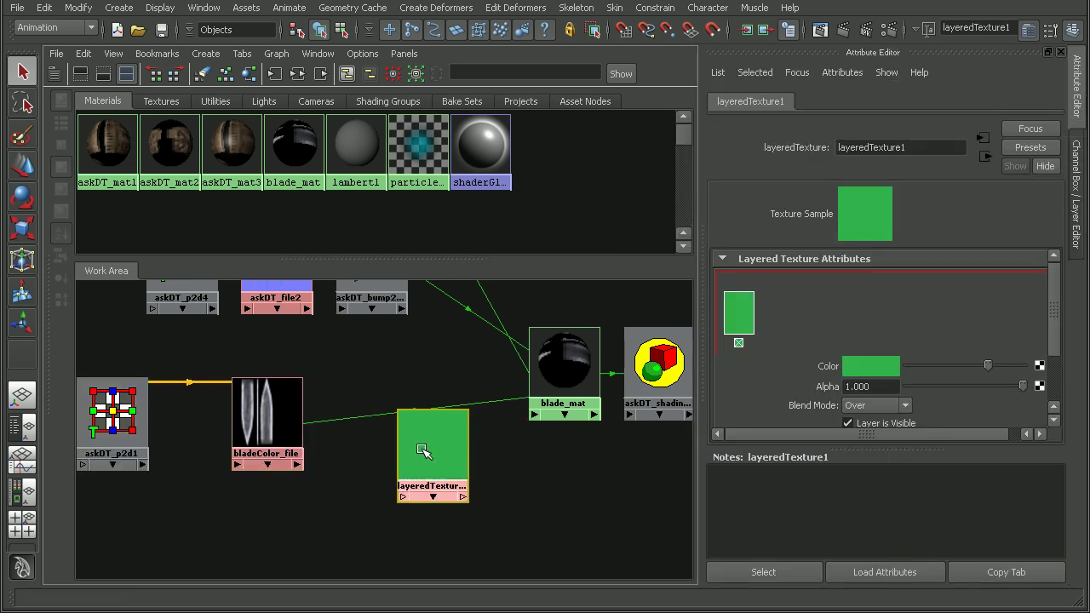
pyautogui.moveTo(262, 414); pyautogui.dragTo(793, 321, button='middle')
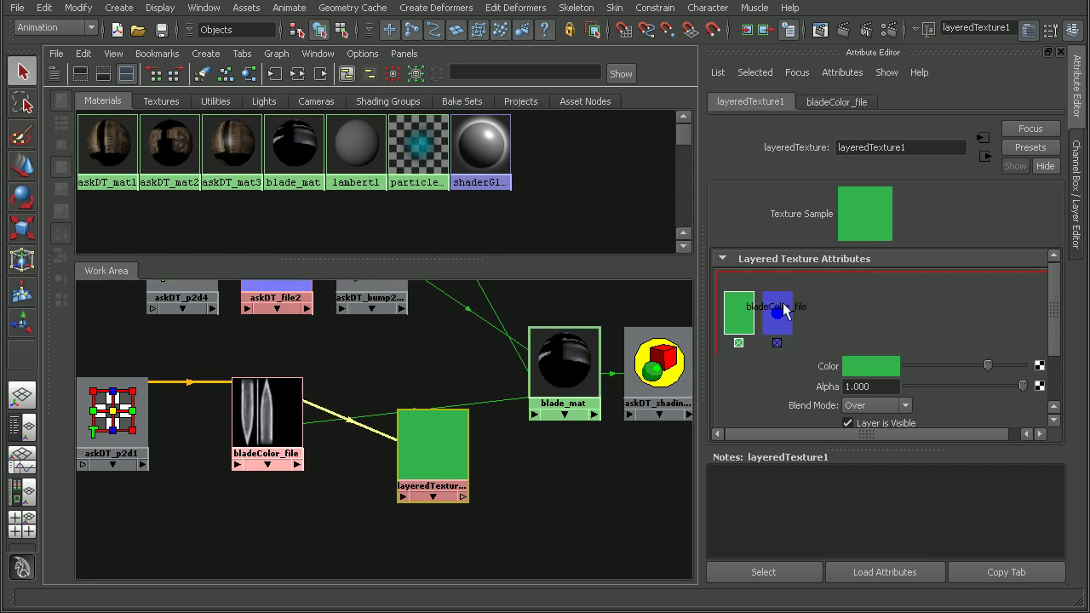
pyautogui.click(738, 342)
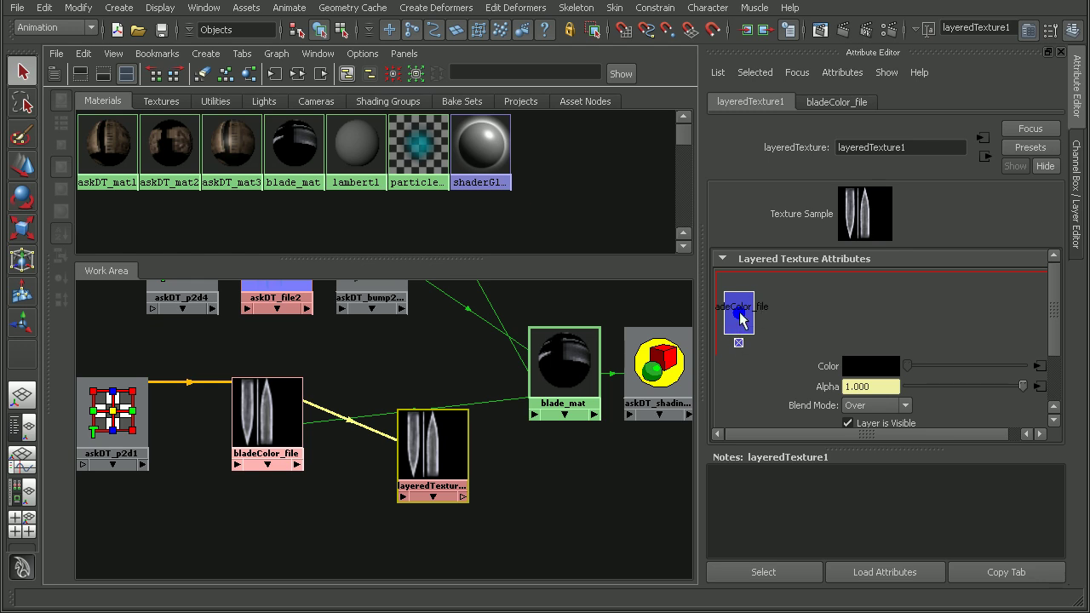
# Connect layeredTexture1's output to blade_mat's color
pyautogui.moveTo(430, 430); pyautogui.dragTo(419, 452)
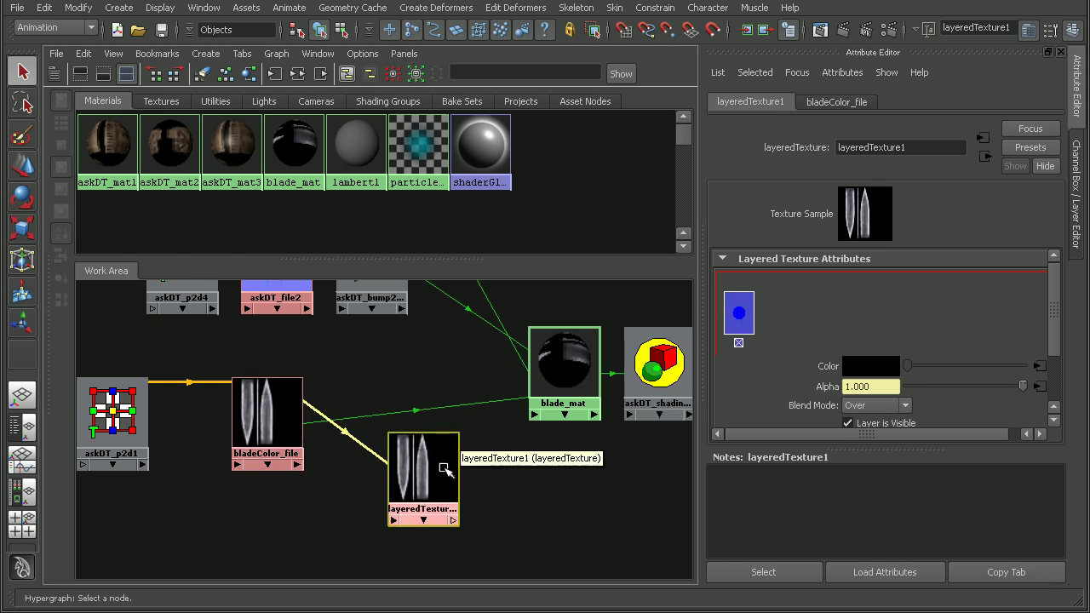
pyautogui.moveTo(418, 475); pyautogui.dragTo(571, 349, button='middle')
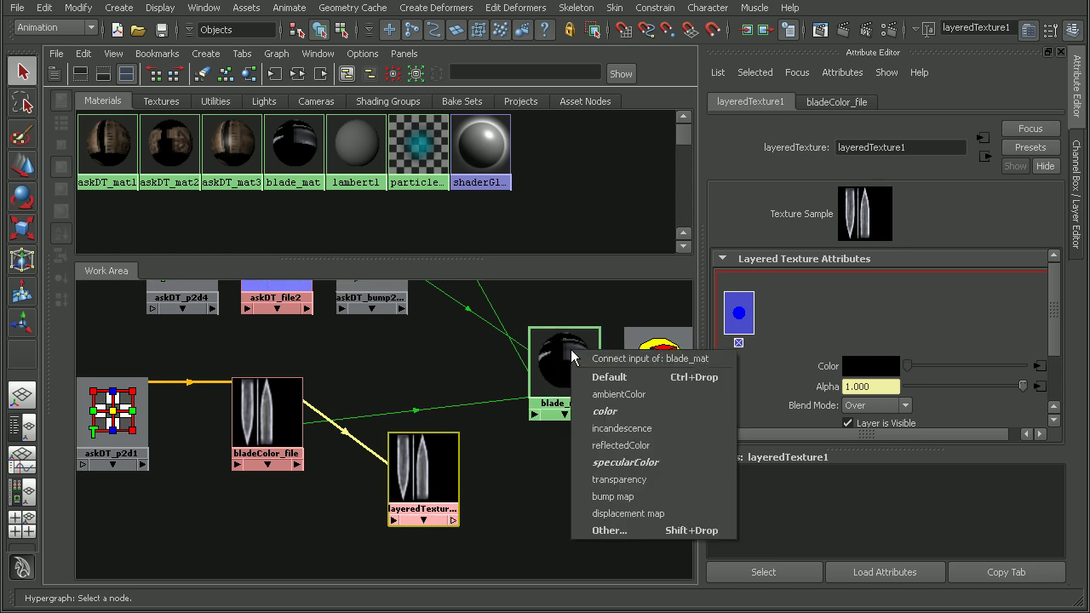
pyautogui.click(610, 414)
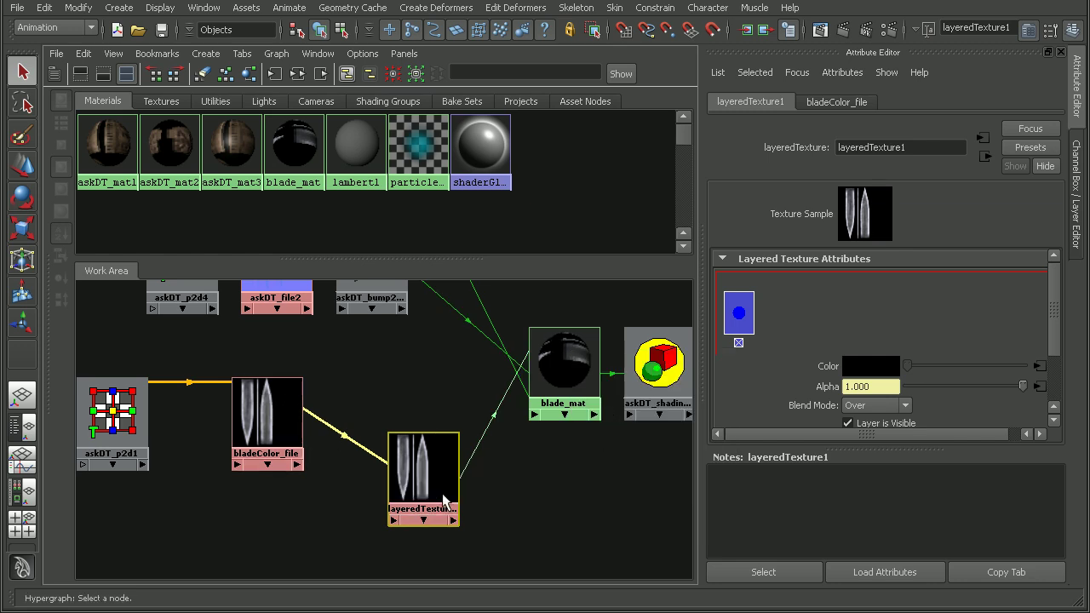
pyautogui.click(843, 31)
pyautogui.click(443, 296)
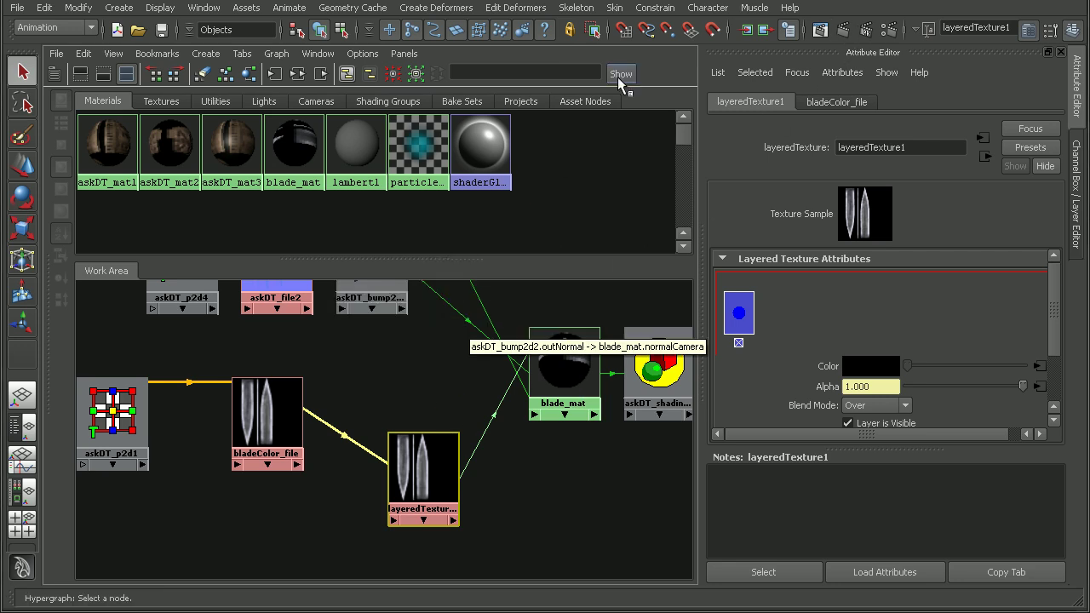
pyautogui.press('space')
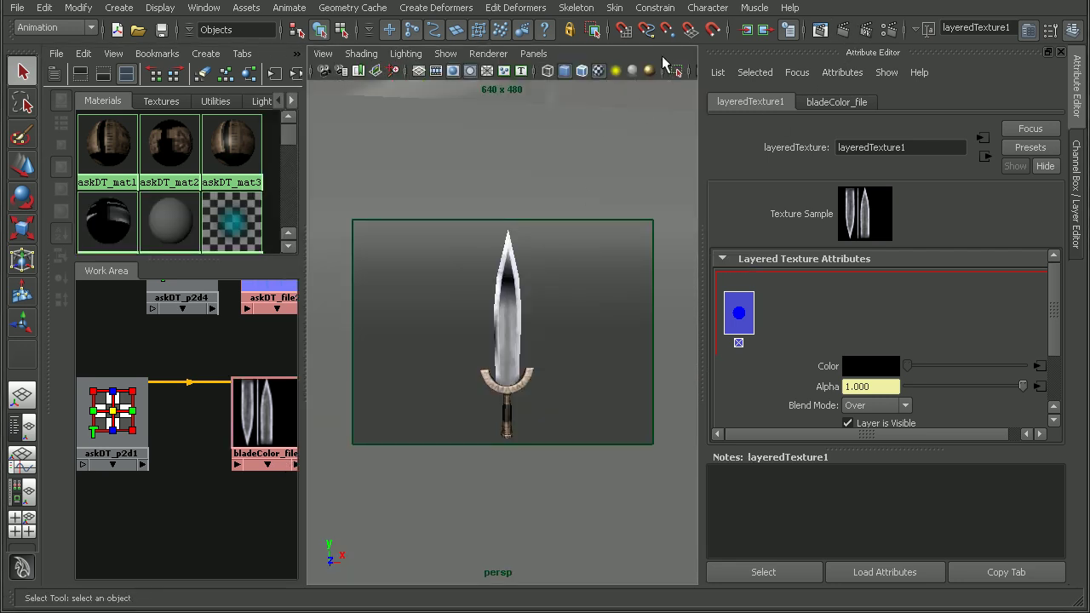
pyautogui.click(837, 29)
pyautogui.keyDown('alt'); pyautogui.moveTo(437, 212); pyautogui.dragTo(642, 238, button='right'); pyautogui.keyUp('alt')
pyautogui.keyDown('alt'); pyautogui.moveTo(642, 239); pyautogui.dragTo(594, 298, button='middle'); pyautogui.keyUp('alt')
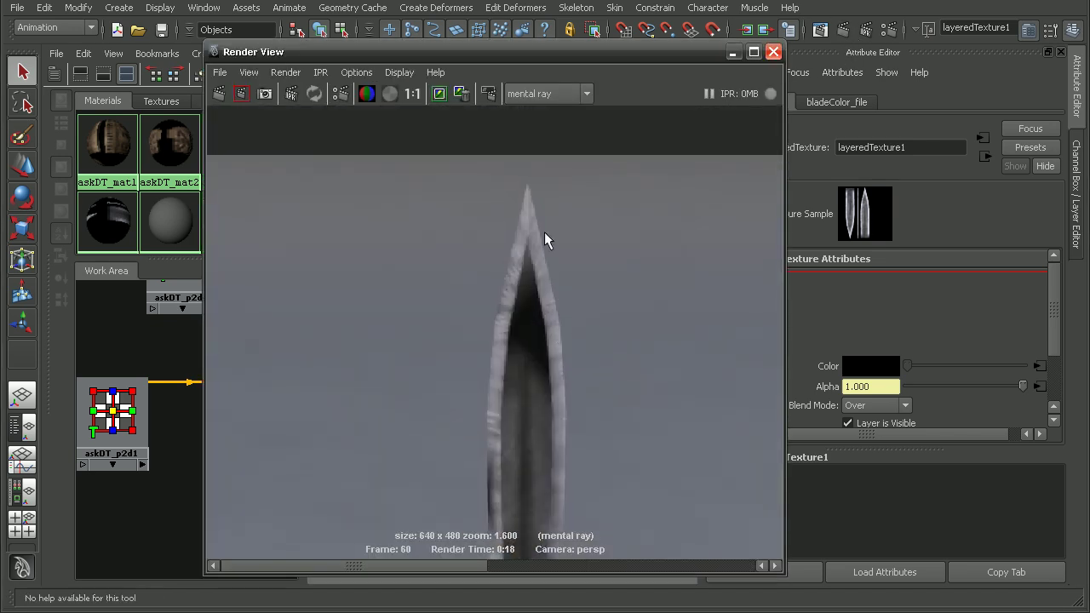
pyautogui.moveTo(422, 569)
pyautogui.mouseDown()
pyautogui.moveTo(621, 571)
pyautogui.moveTo(422, 572)
pyautogui.mouseUp()
pyautogui.keyDown('alt'); pyautogui.moveTo(503, 478); pyautogui.dragTo(498, 332, button='middle'); pyautogui.keyUp('alt')
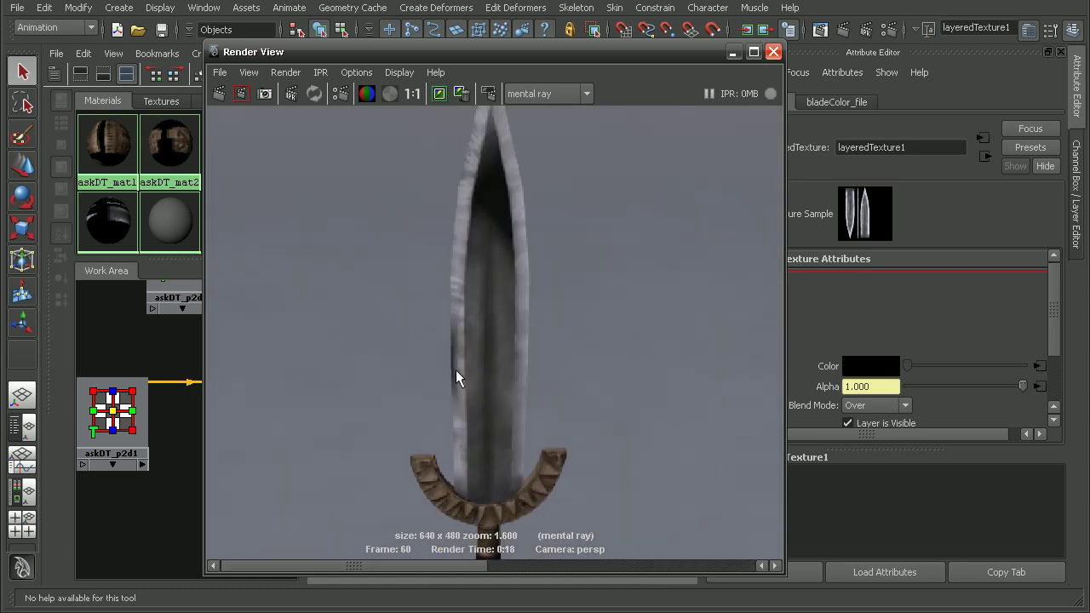
pyautogui.click(772, 52)
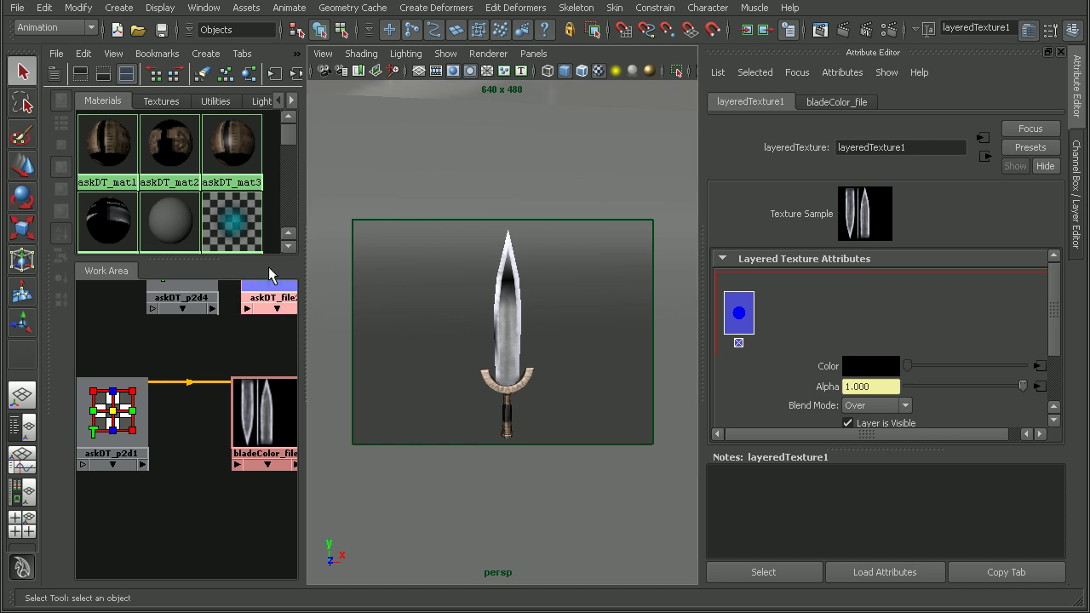
pyautogui.press('space')
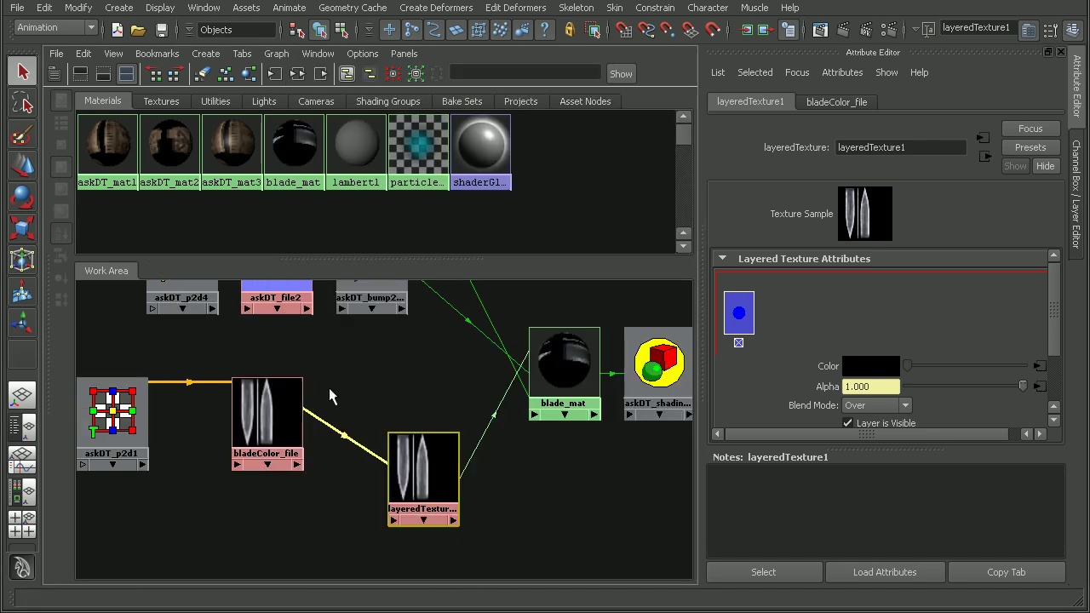
# Duplicate bladeColor_file and rename the copy bladeColorBlood_file
pyautogui.moveTo(401, 467); pyautogui.dragTo(398, 486)
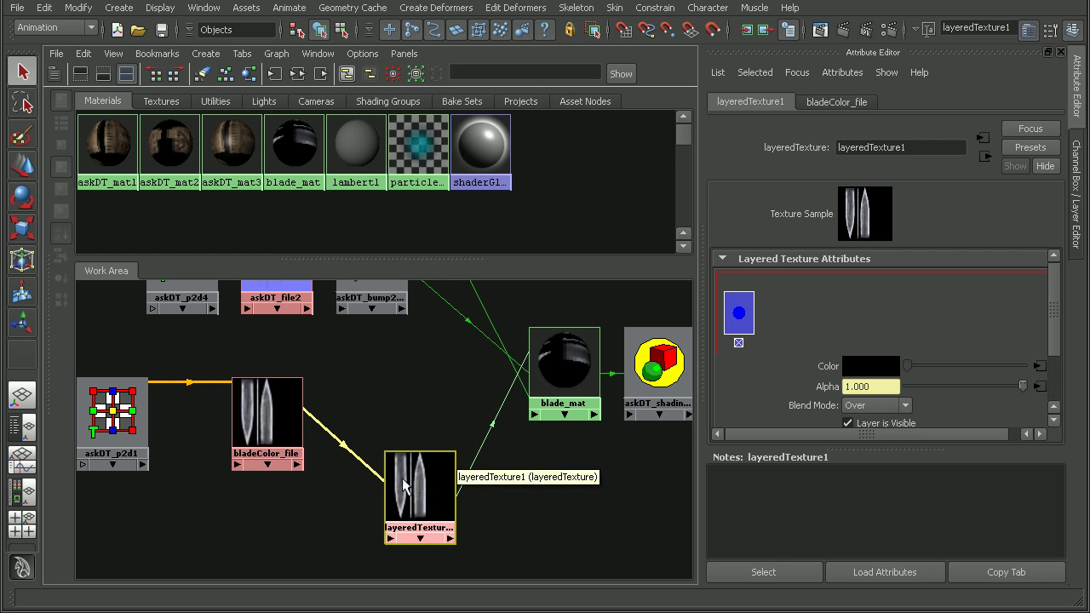
pyautogui.keyDown('alt'); pyautogui.moveTo(352, 414); pyautogui.dragTo(397, 389, button='middle'); pyautogui.keyUp('alt')
pyautogui.click(294, 375)
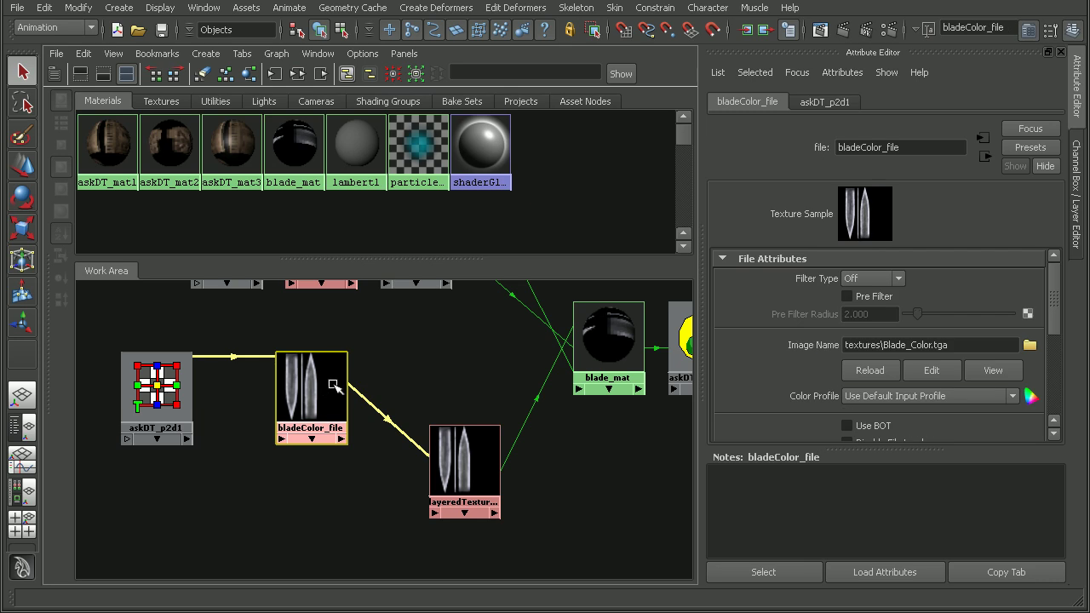
pyautogui.hotkey('ctrl', 'd')
pyautogui.moveTo(166, 395); pyautogui.dragTo(319, 504)
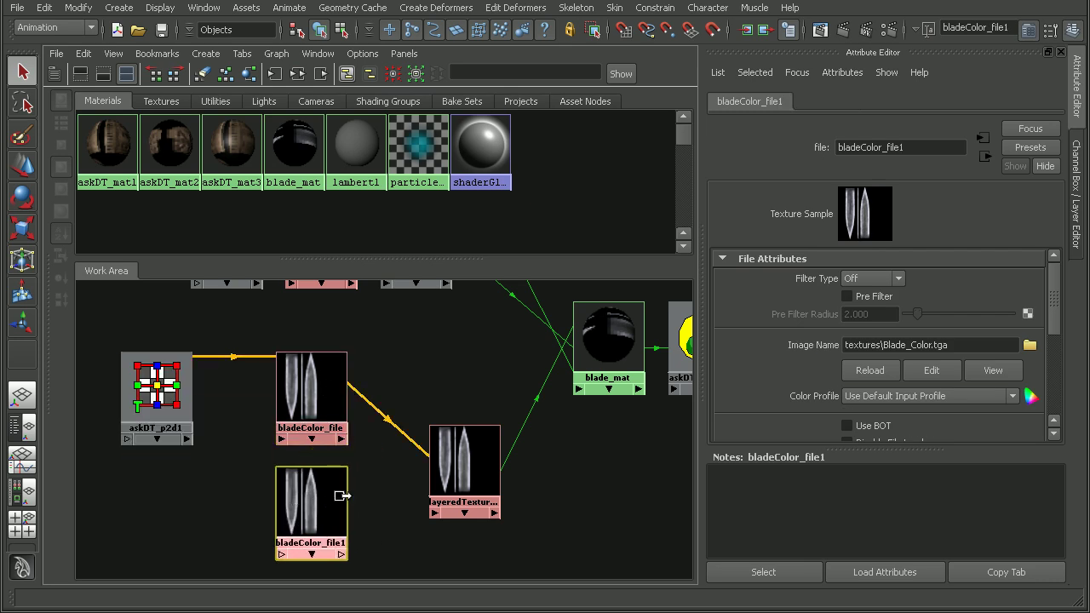
pyautogui.click(932, 148)
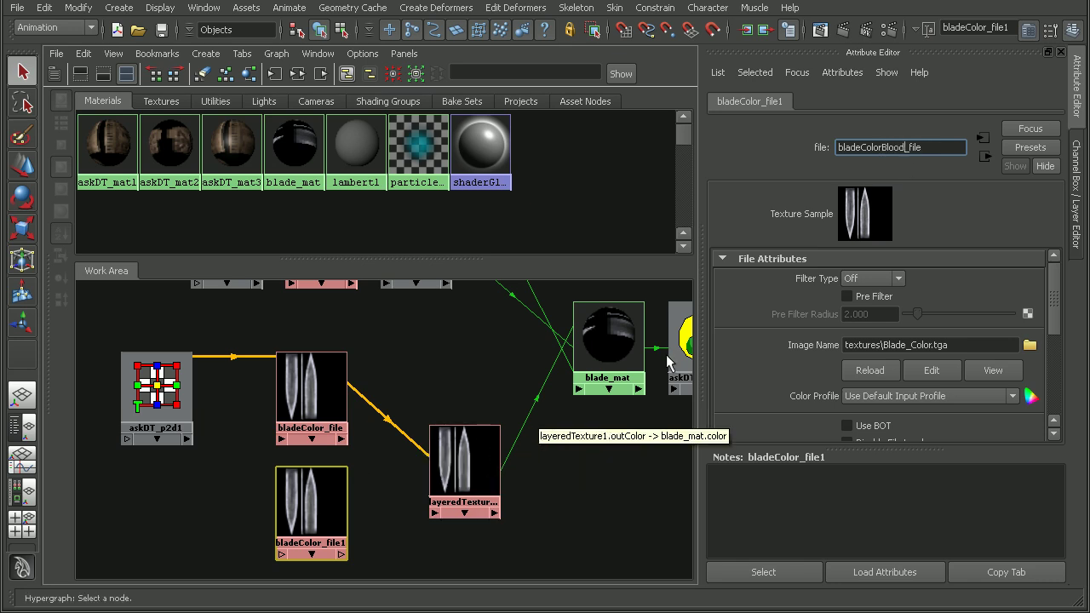
pyautogui.write('Blood')
pyautogui.press('Return')
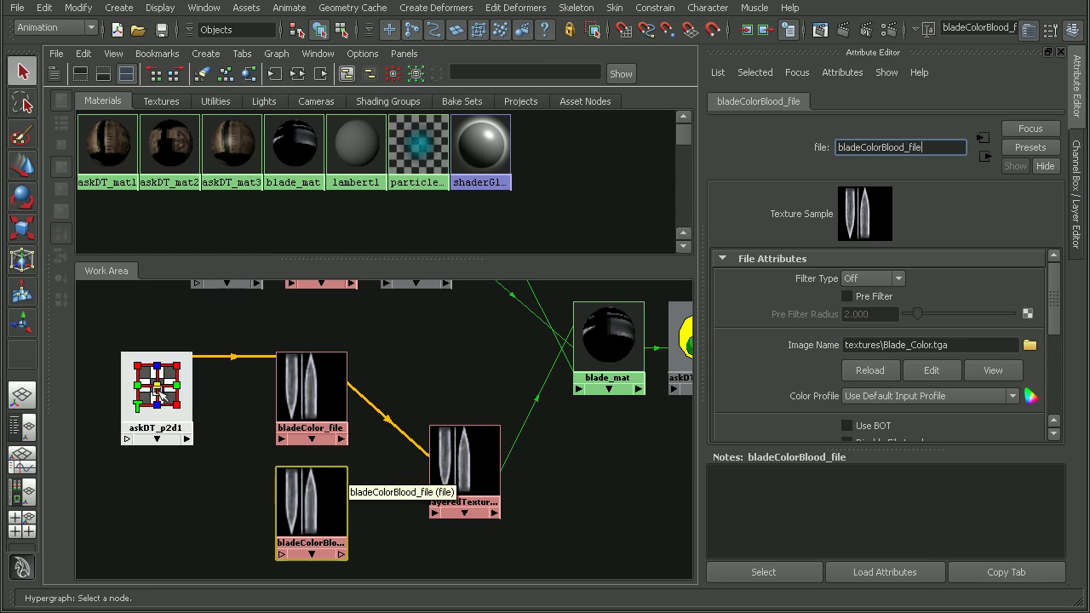
# Connect askDT_p2d1 as bladeColorBlood_file's placement node using the Default connection
pyautogui.moveTo(305, 492); pyautogui.dragTo(305, 492, button='middle')
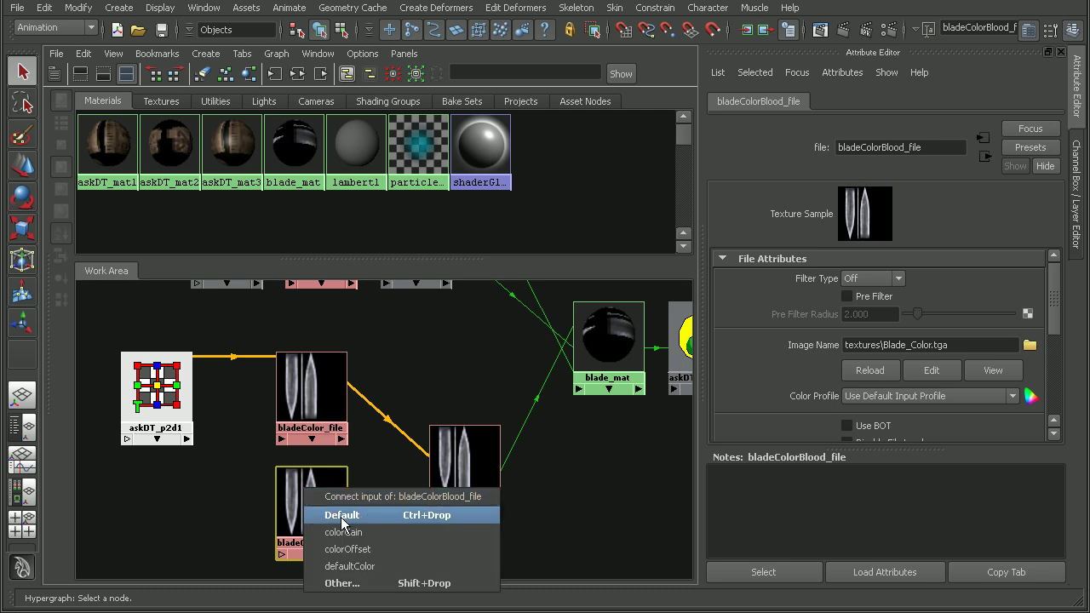
pyautogui.click(341, 521)
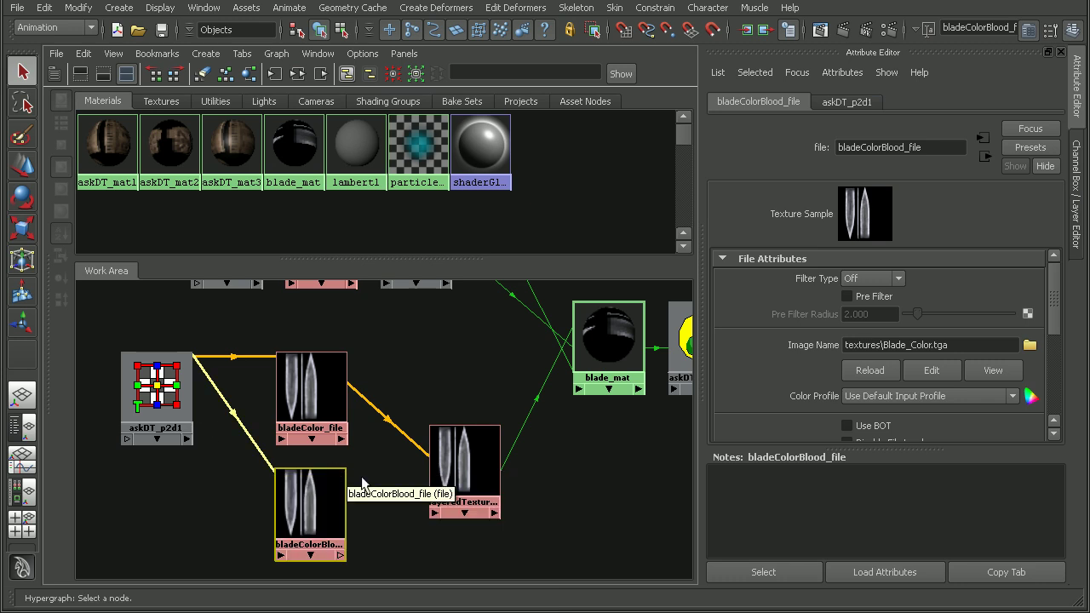
pyautogui.click(460, 467)
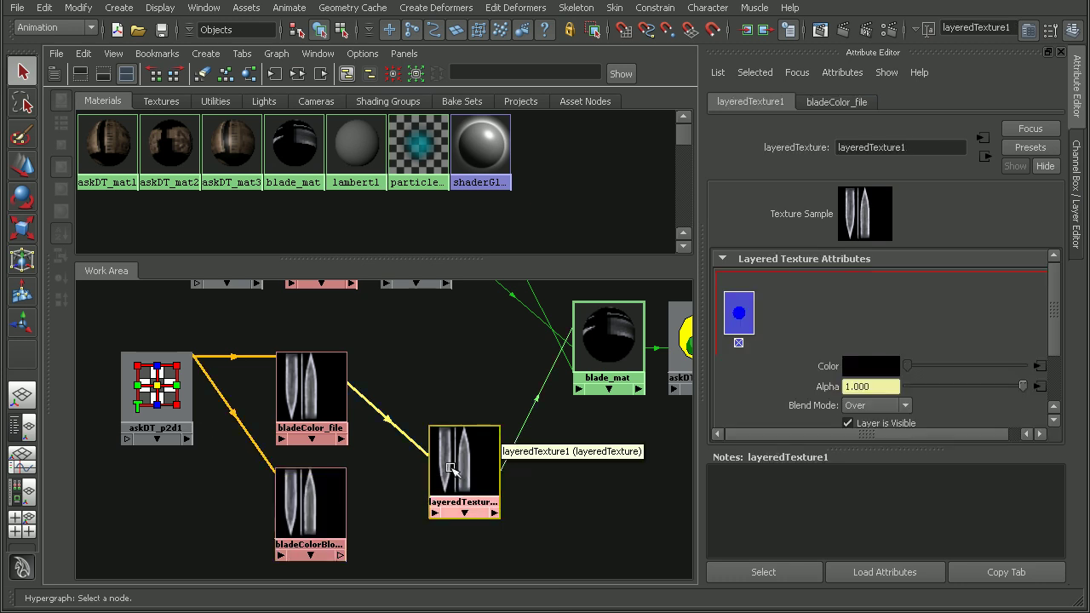
# Make bladeColorBlood_file the front layer of layeredTexture1, loading Blade_Color_Blood.tga
pyautogui.moveTo(394, 504); pyautogui.dragTo(785, 307, button='middle')
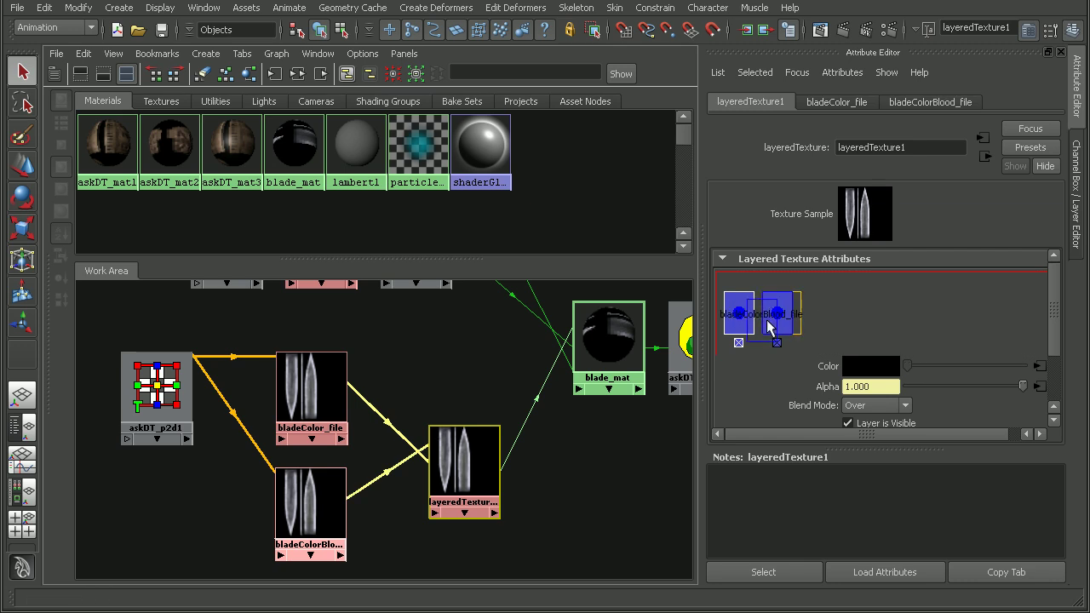
pyautogui.moveTo(716, 326); pyautogui.dragTo(729, 331, button='middle')
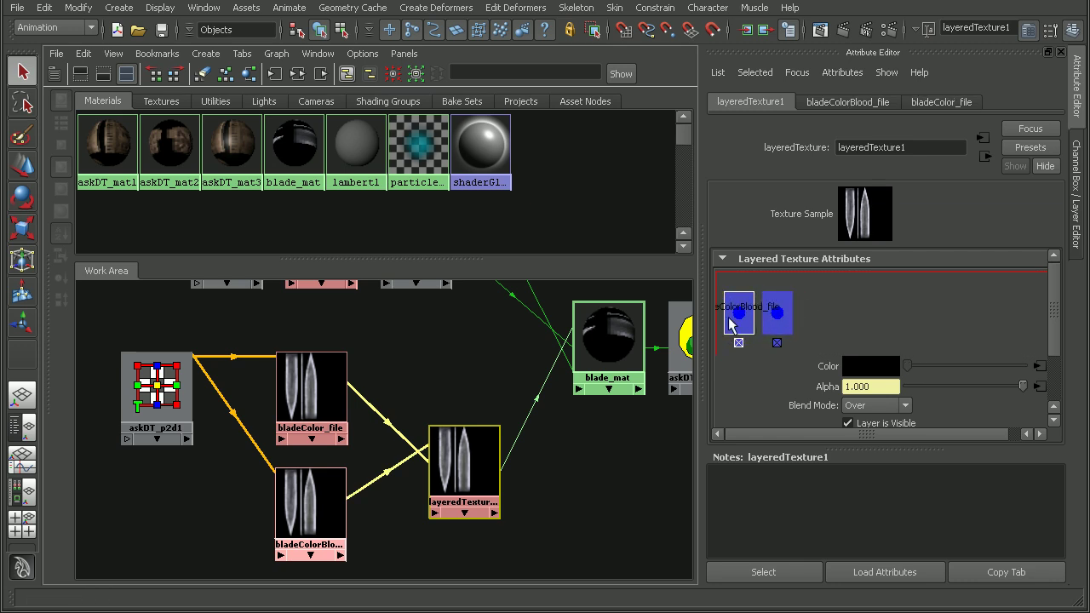
pyautogui.click(311, 494)
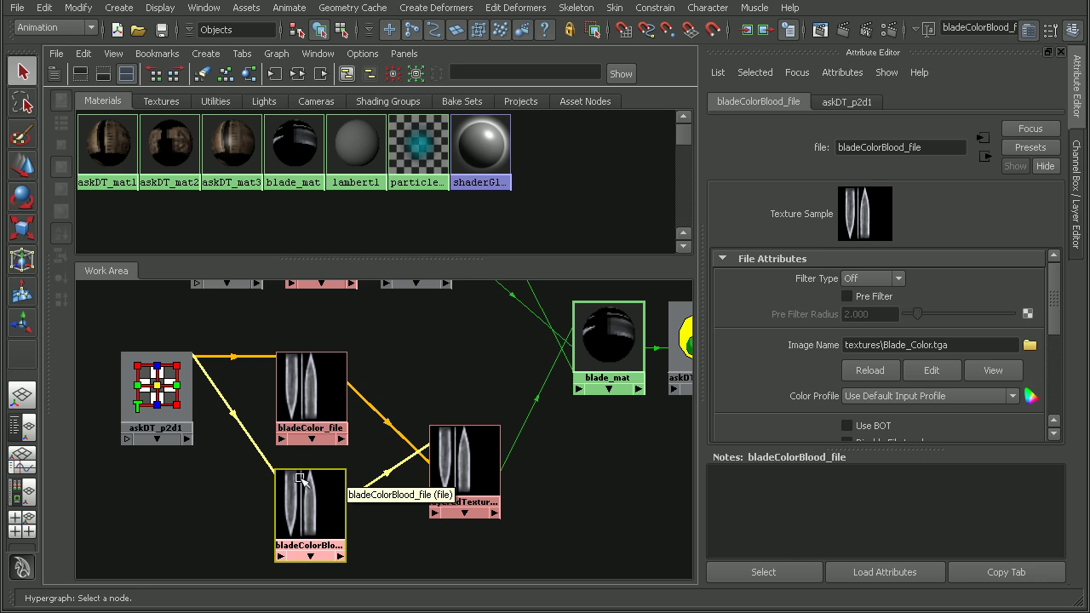
pyautogui.moveTo(294, 520); pyautogui.dragTo(498, 438, button='middle')
pyautogui.click(933, 345)
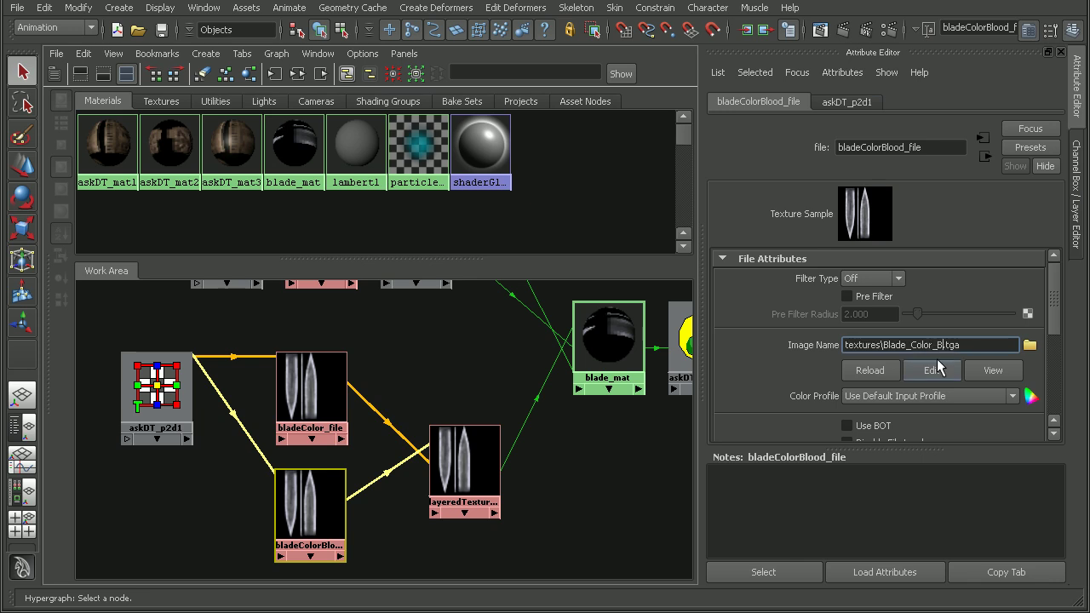
pyautogui.press('Return')
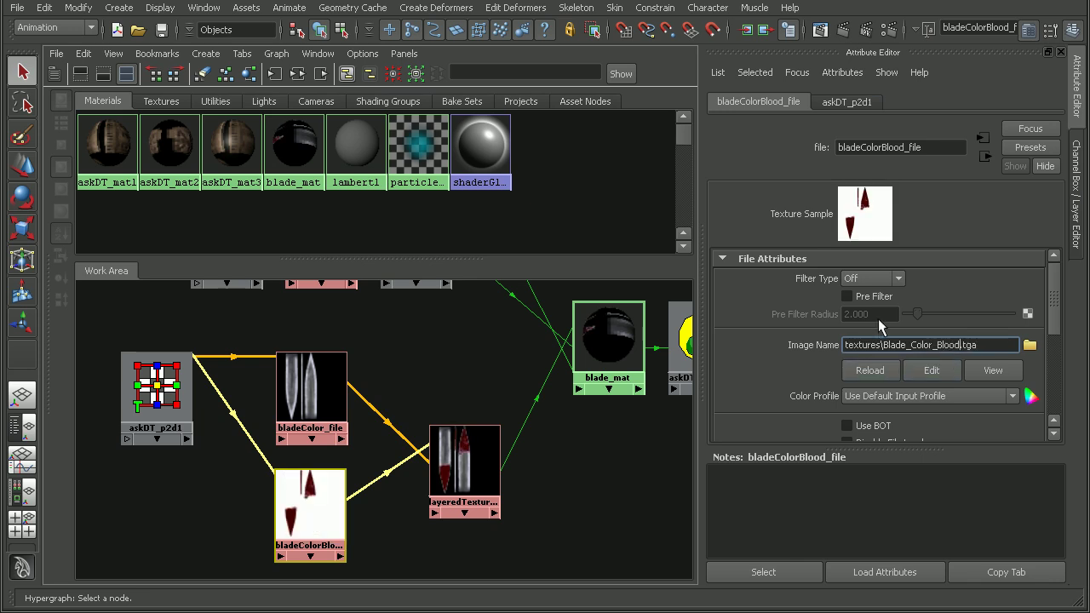
# Pan the graph to blade_mat and restore the Hypershade/Persp layout showing the sword
pyautogui.scroll(5, 425, 459)
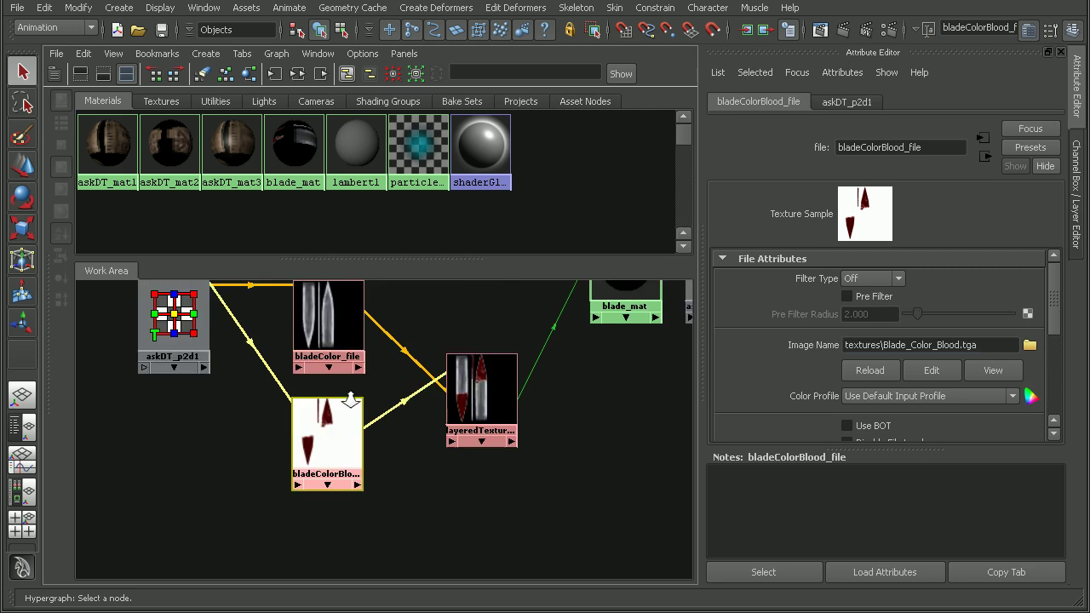
pyautogui.keyDown('alt'); pyautogui.moveTo(403, 430); pyautogui.dragTo(215, 510, button='middle'); pyautogui.keyUp('alt')
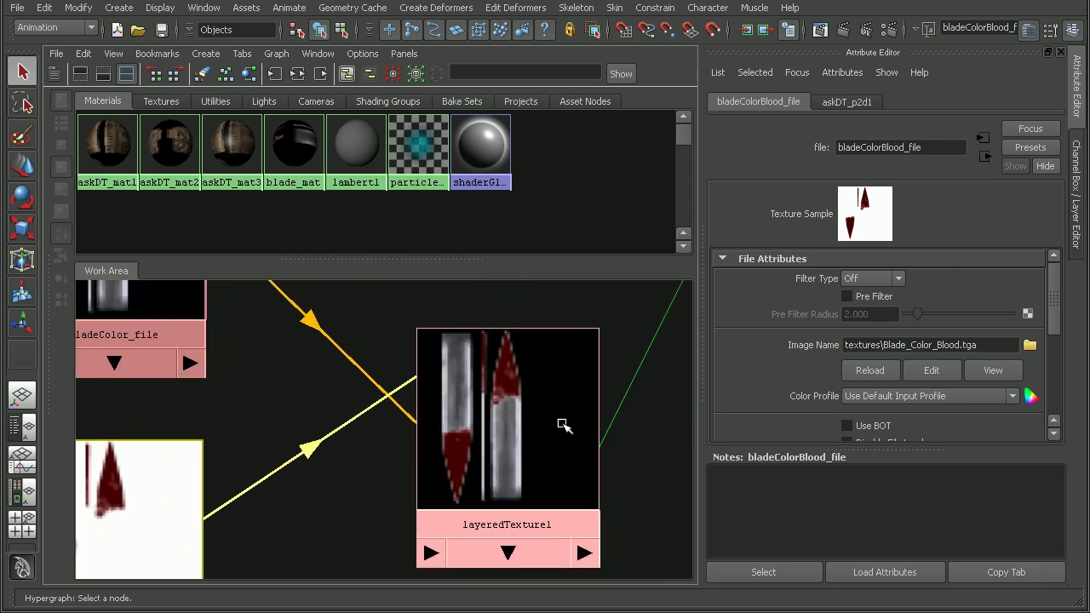
pyautogui.keyDown('alt'); pyautogui.moveTo(559, 391); pyautogui.dragTo(524, 400, button='middle'); pyautogui.keyUp('alt')
pyautogui.keyDown('alt'); pyautogui.moveTo(505, 460); pyautogui.dragTo(456, 429, button='middle'); pyautogui.keyUp('alt')
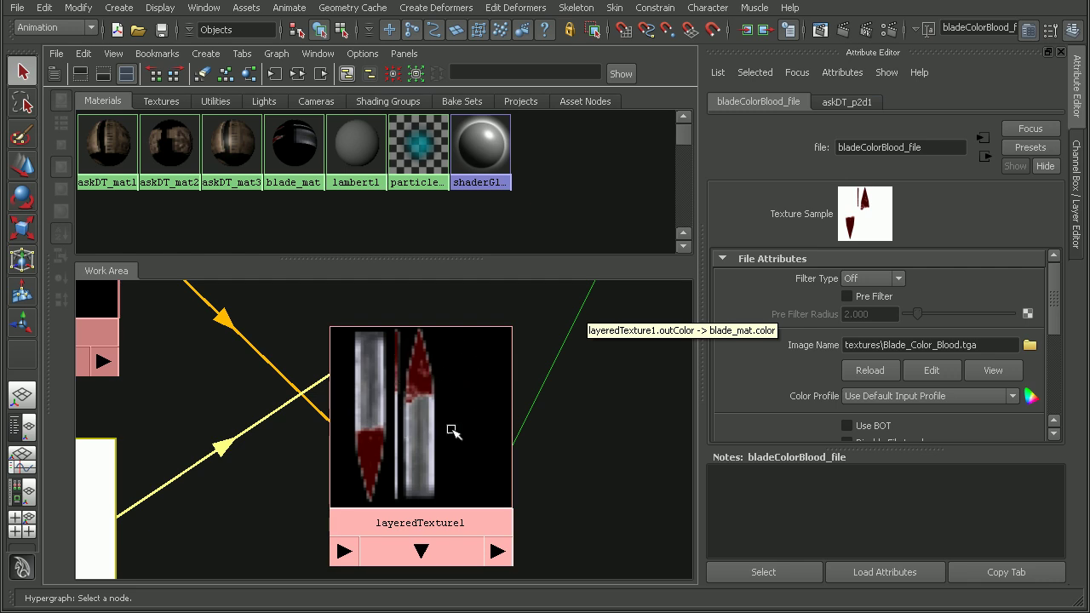
pyautogui.keyDown('alt'); pyautogui.moveTo(537, 348); pyautogui.dragTo(444, 417, button='middle'); pyautogui.keyUp('alt')
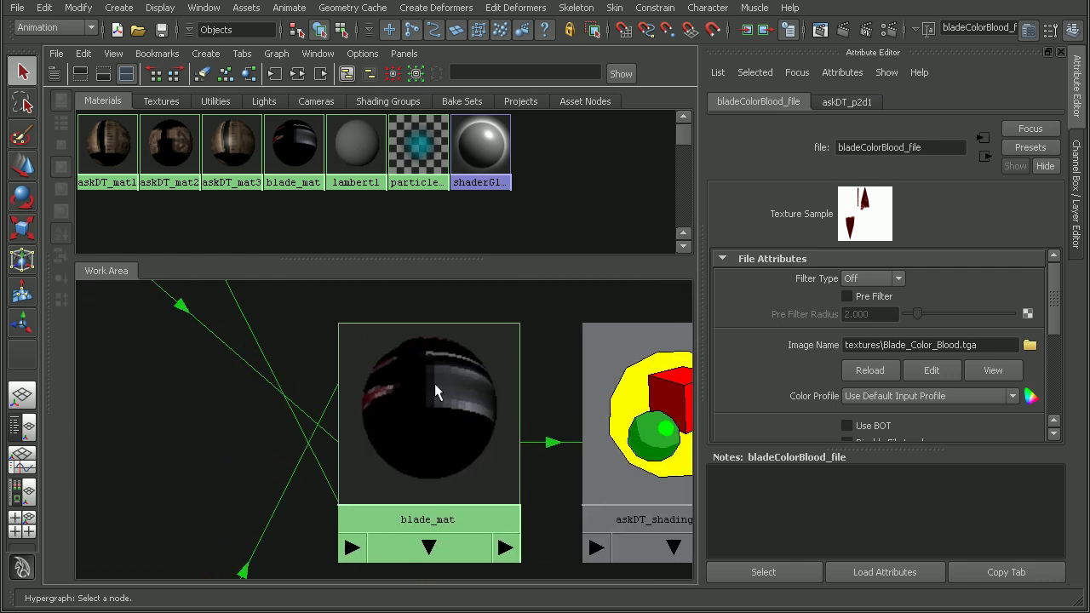
pyautogui.press('space')
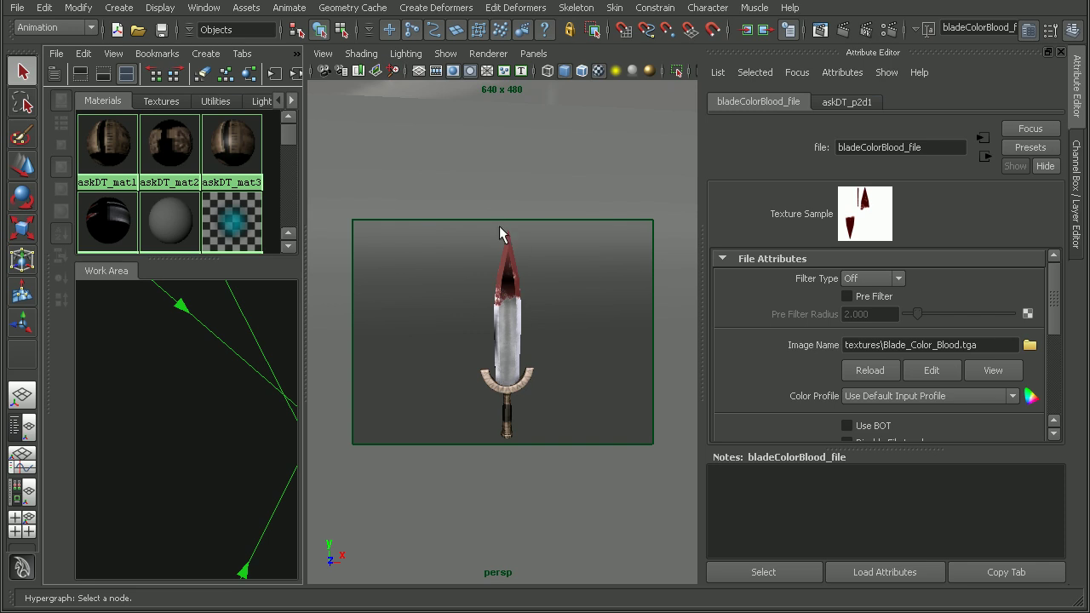
# Render the sword with mental ray, inspect the blood-red tip, and view Blade_Color_Blood.tga
pyautogui.click(843, 34)
pyautogui.scroll(3, 625, 292)
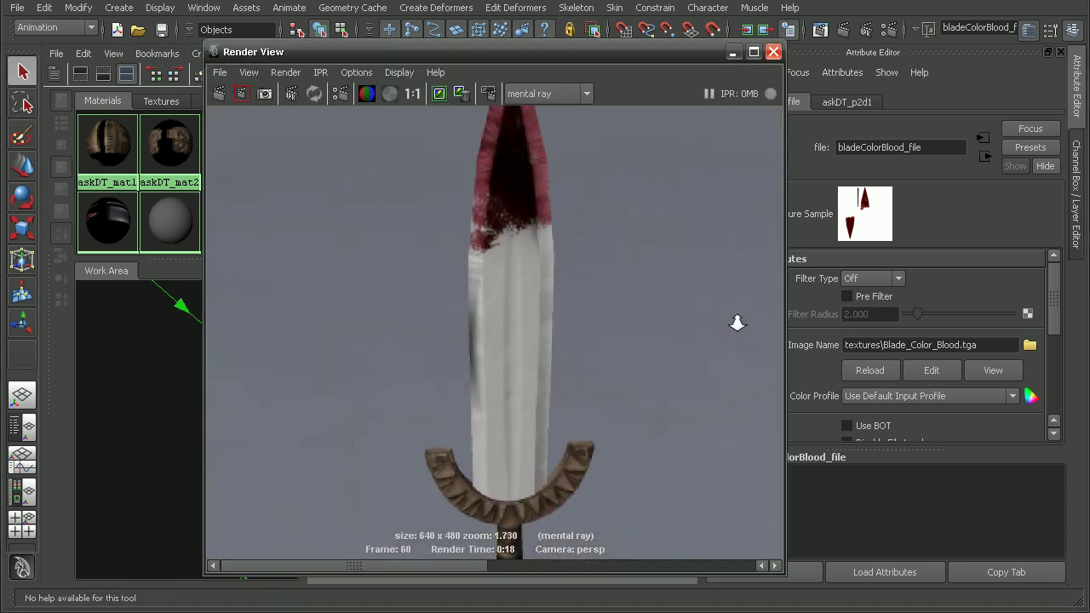
pyautogui.scroll(1, 508, 183)
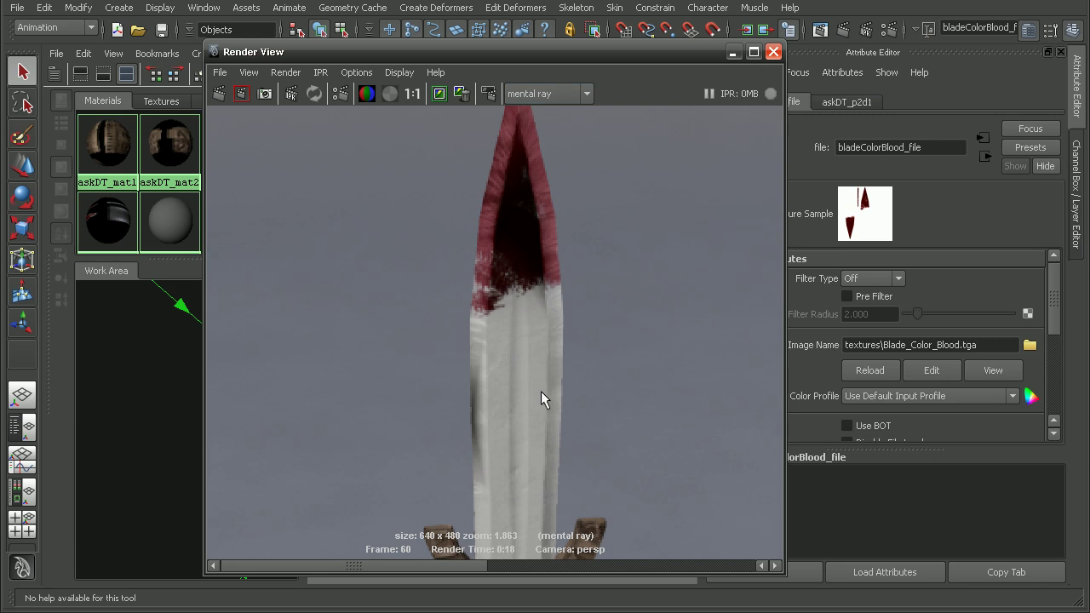
pyautogui.keyDown('alt'); pyautogui.moveTo(541, 391); pyautogui.dragTo(587, 300, button='middle'); pyautogui.keyUp('alt')
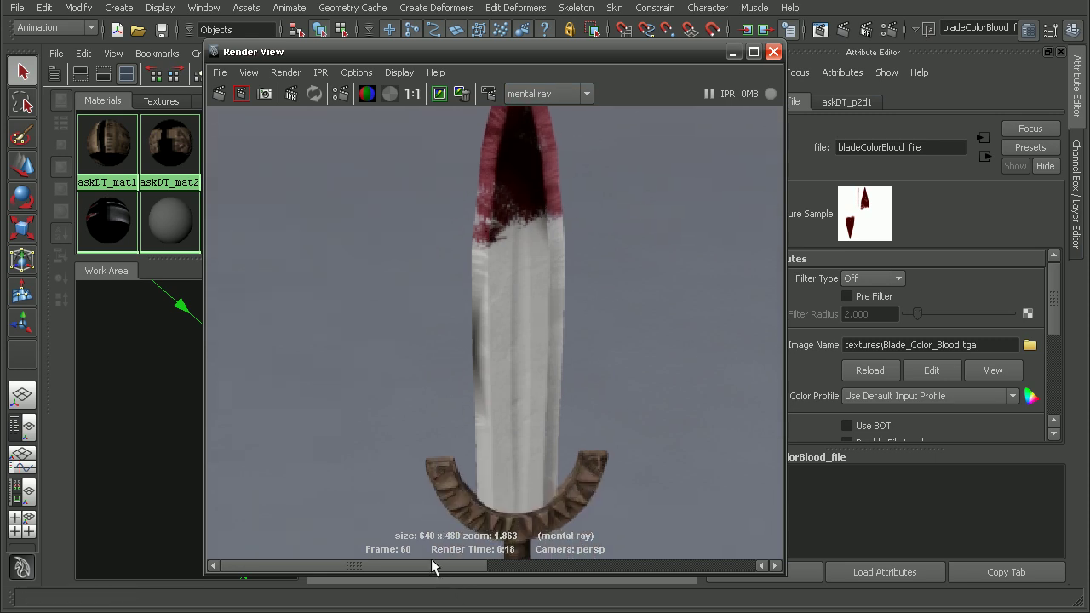
pyautogui.moveTo(431, 566); pyautogui.dragTo(660, 569)
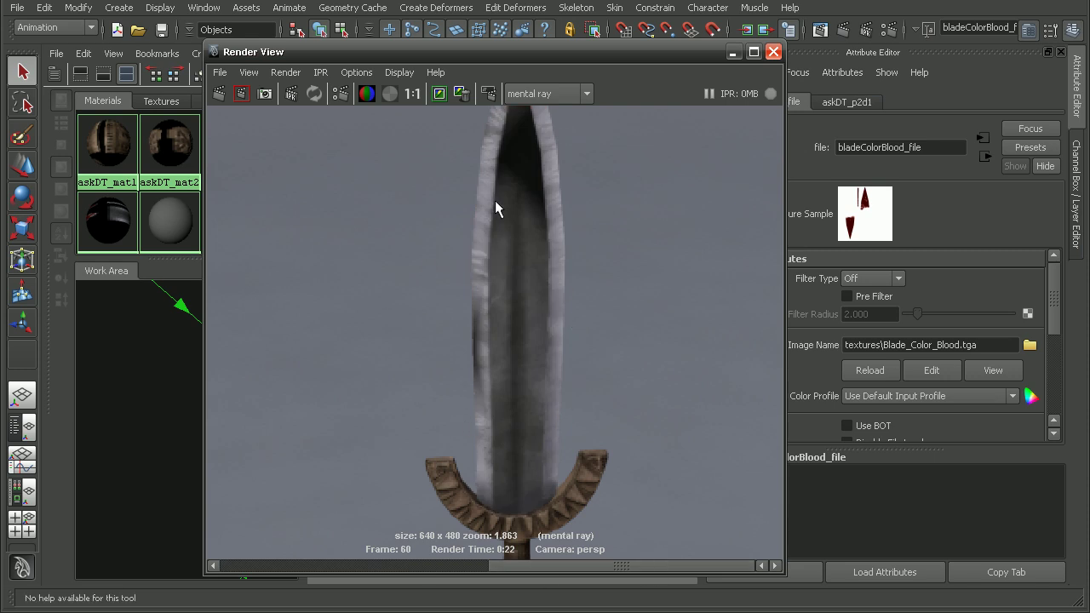
pyautogui.moveTo(509, 569); pyautogui.dragTo(354, 572)
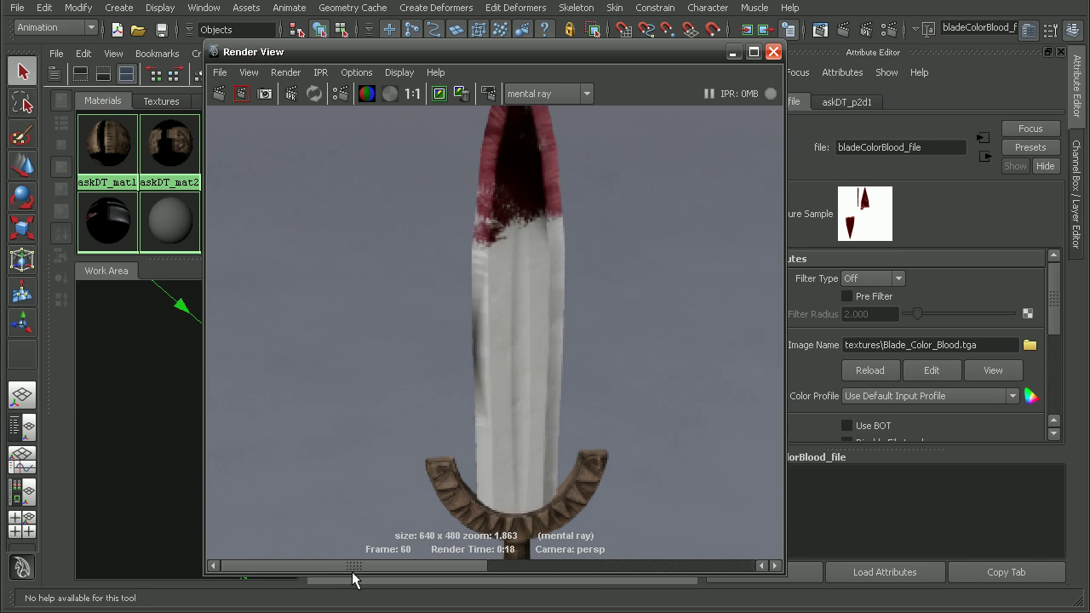
pyautogui.keyDown('alt'); pyautogui.moveTo(576, 205); pyautogui.dragTo(585, 328, button='middle'); pyautogui.keyUp('alt')
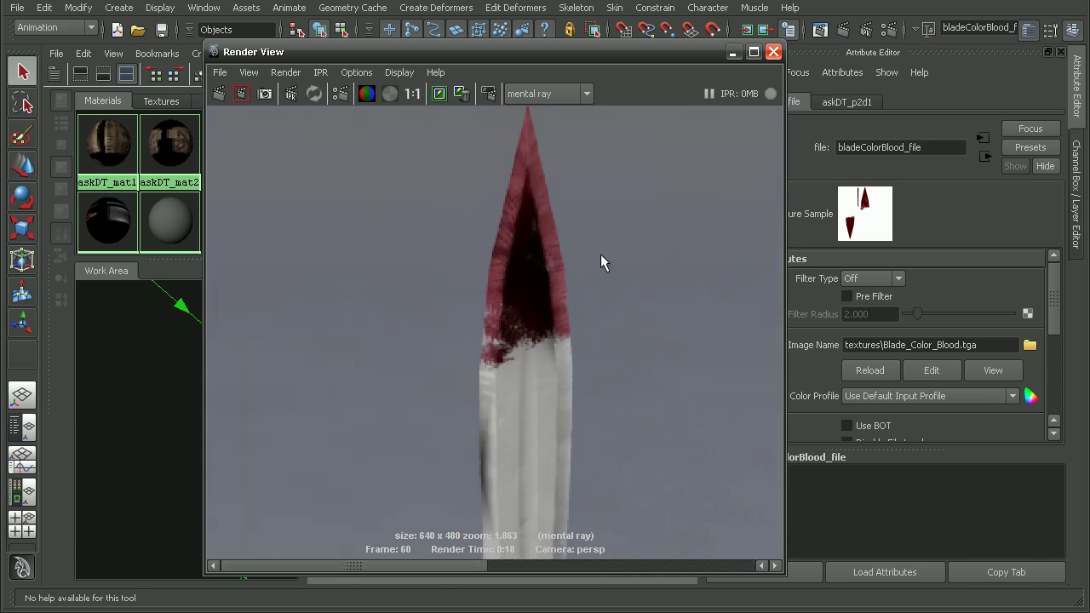
pyautogui.keyDown('alt'); pyautogui.moveTo(596, 368); pyautogui.dragTo(555, 238, button='middle'); pyautogui.keyUp('alt')
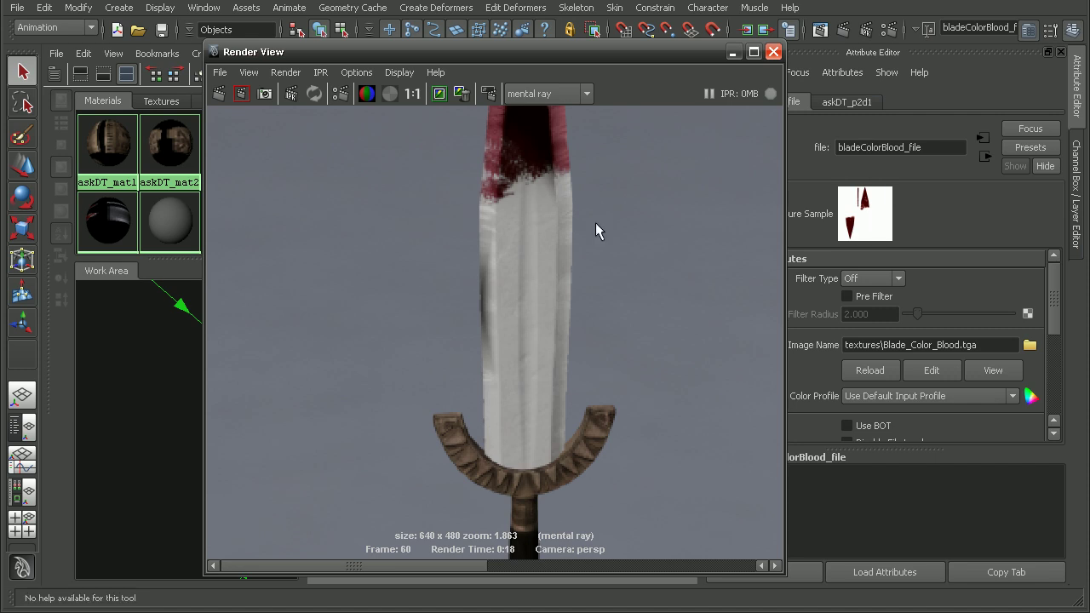
pyautogui.click(855, 223)
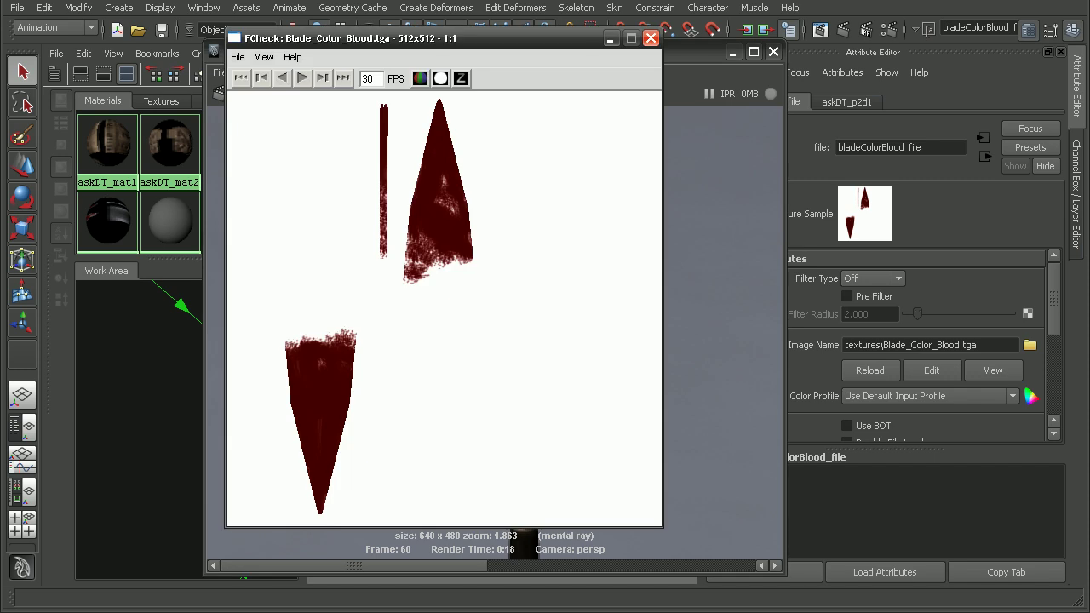
# Check Blade_Color_Blood.tga's alpha mask in FCheck, return to RGB, and close the viewer
pyautogui.moveTo(528, 43); pyautogui.dragTo(659, 55)
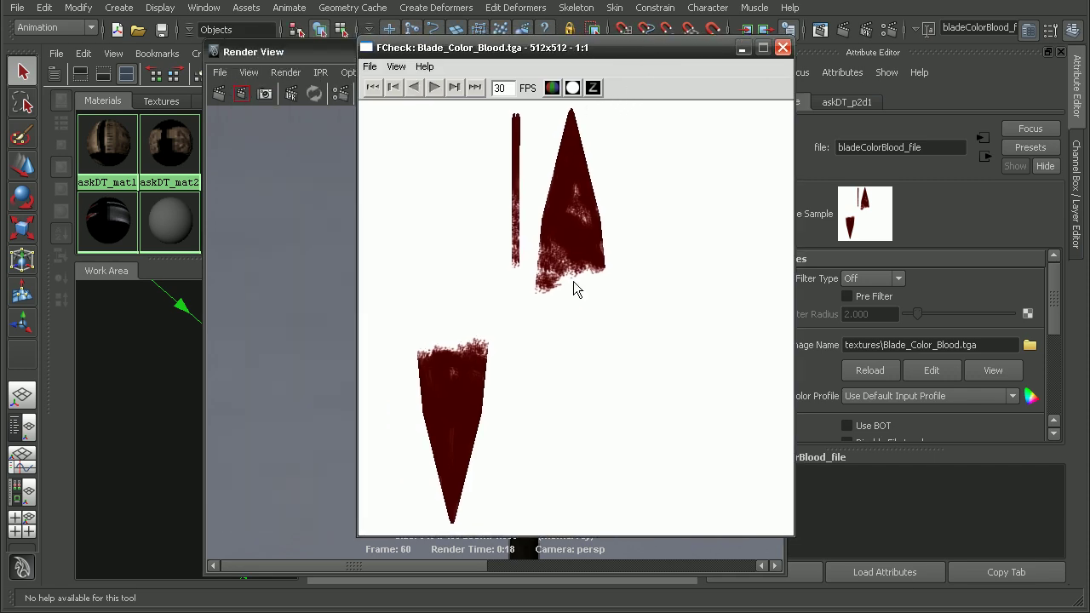
pyautogui.click(572, 88)
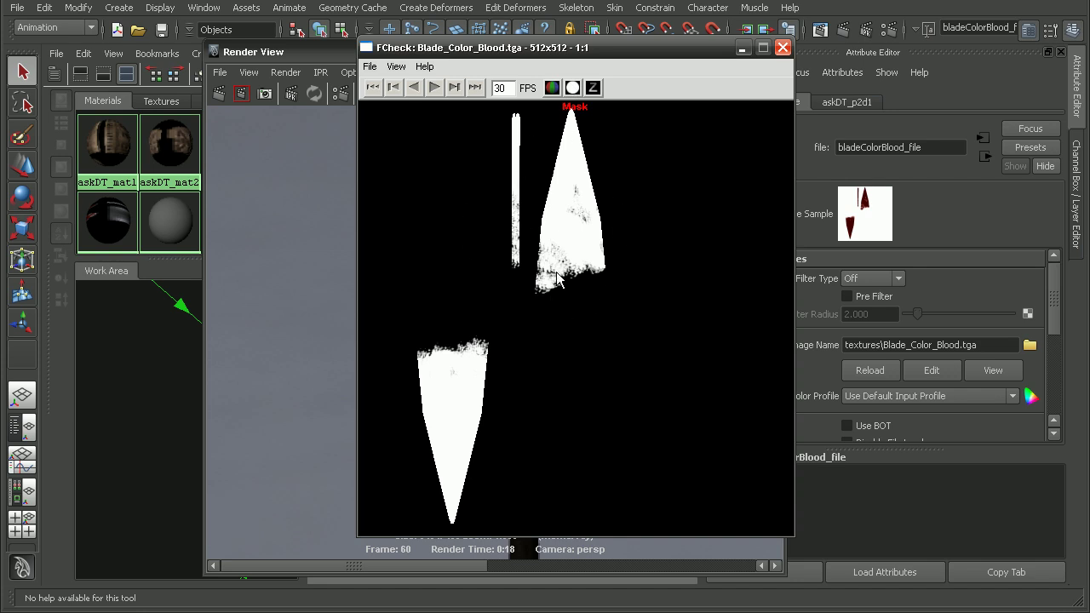
pyautogui.click(555, 89)
pyautogui.click(782, 48)
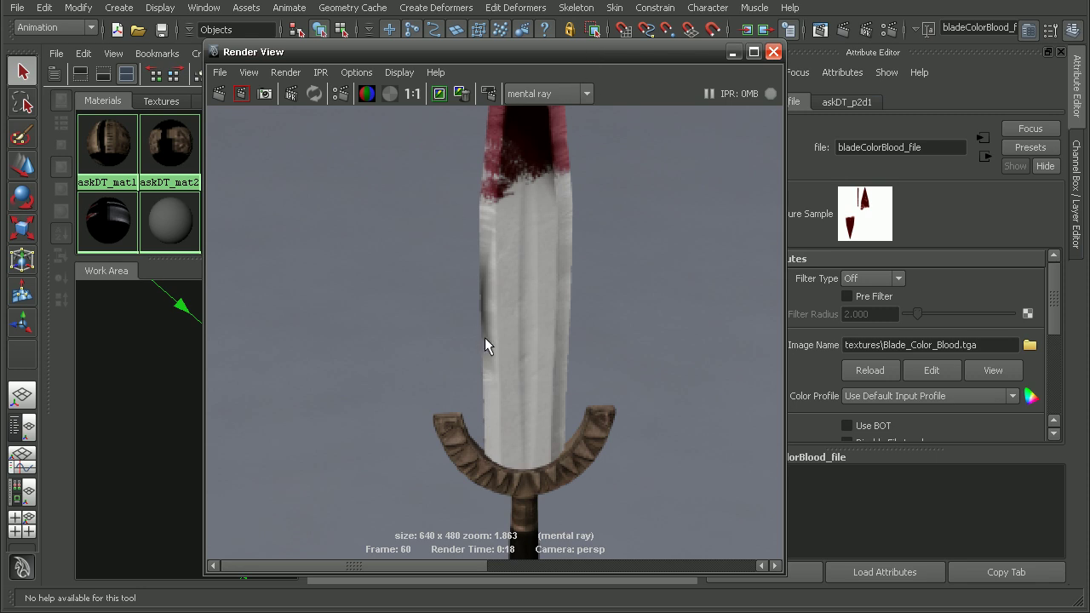
# Re-render with Maya Software, inspect the blood-stained blade tip close up, then close Render View
pyautogui.click(547, 94)
pyautogui.click(555, 113)
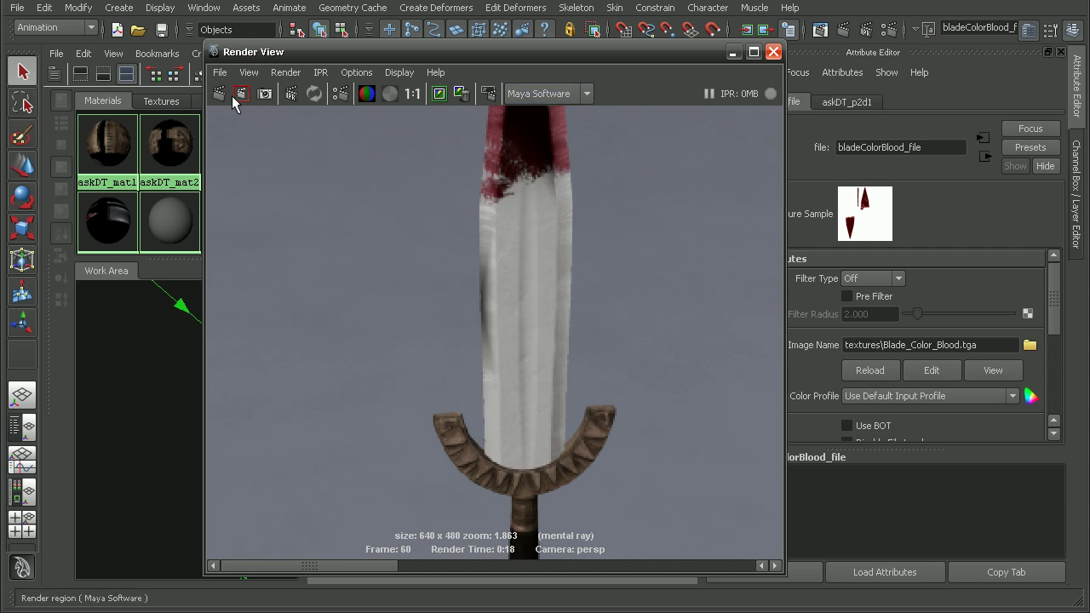
pyautogui.click(238, 97)
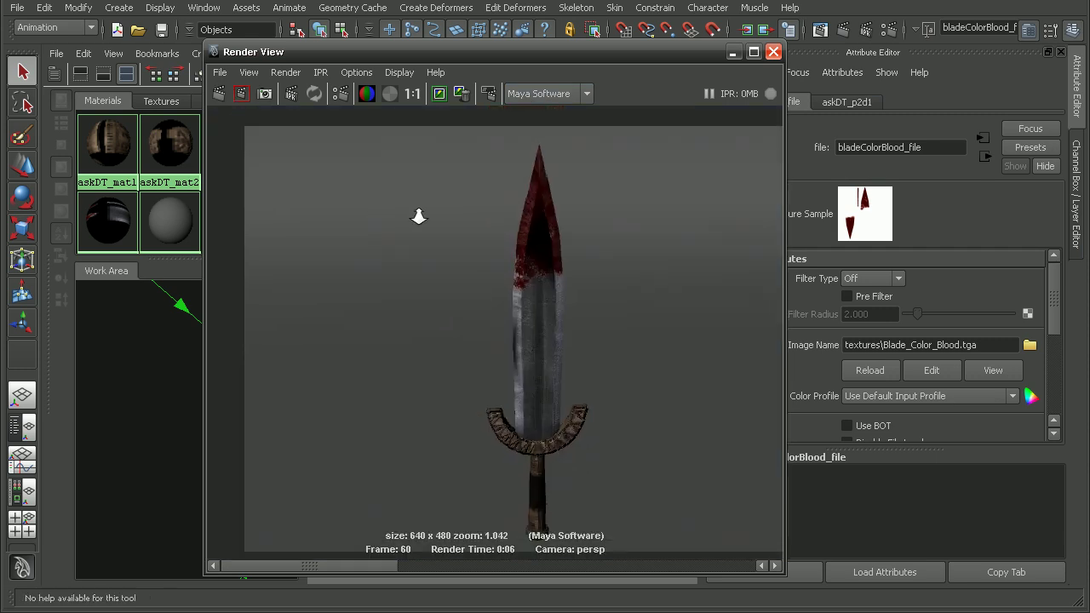
pyautogui.keyDown('alt'); pyautogui.moveTo(378, 210); pyautogui.dragTo(622, 282, button='right'); pyautogui.keyUp('alt')
pyautogui.keyDown('alt'); pyautogui.moveTo(623, 282); pyautogui.dragTo(522, 217, button='middle'); pyautogui.keyUp('alt')
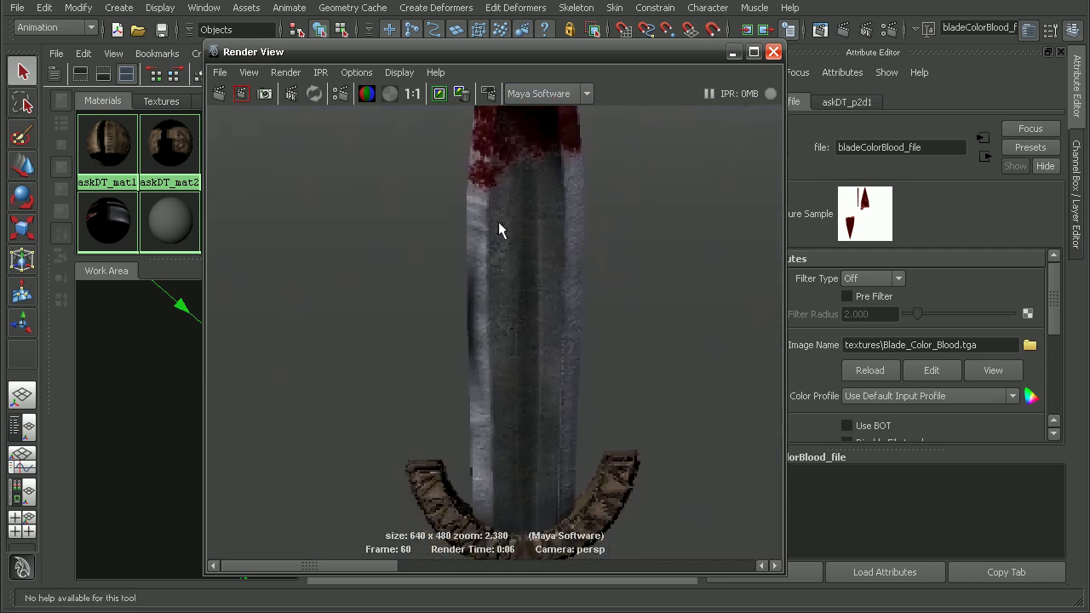
pyautogui.keyDown('alt'); pyautogui.moveTo(555, 170); pyautogui.dragTo(547, 408, button='middle'); pyautogui.keyUp('alt')
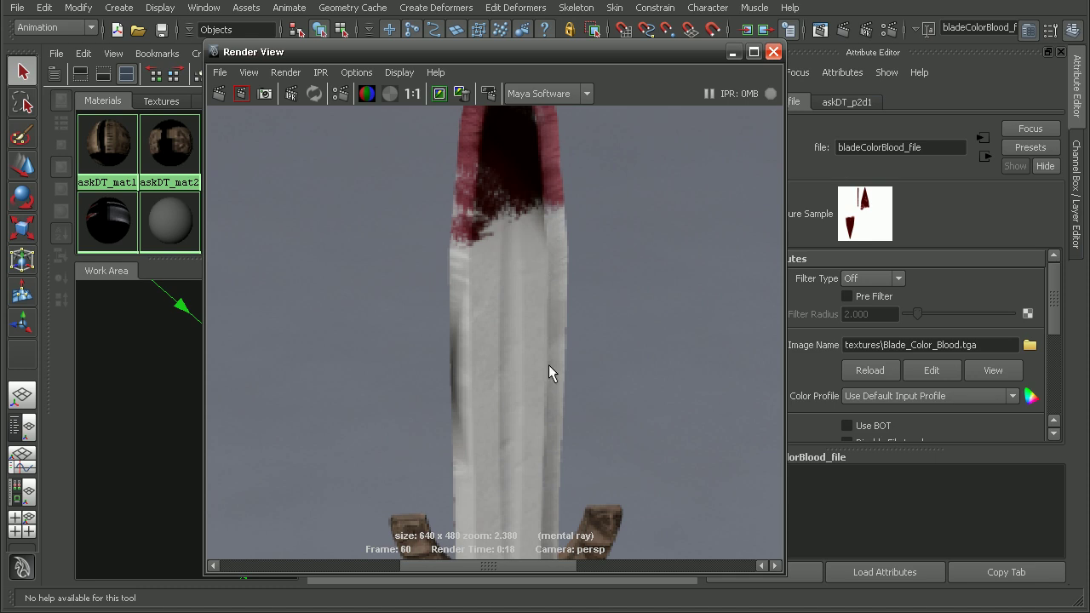
pyautogui.press('alt')
pyautogui.click(773, 52)
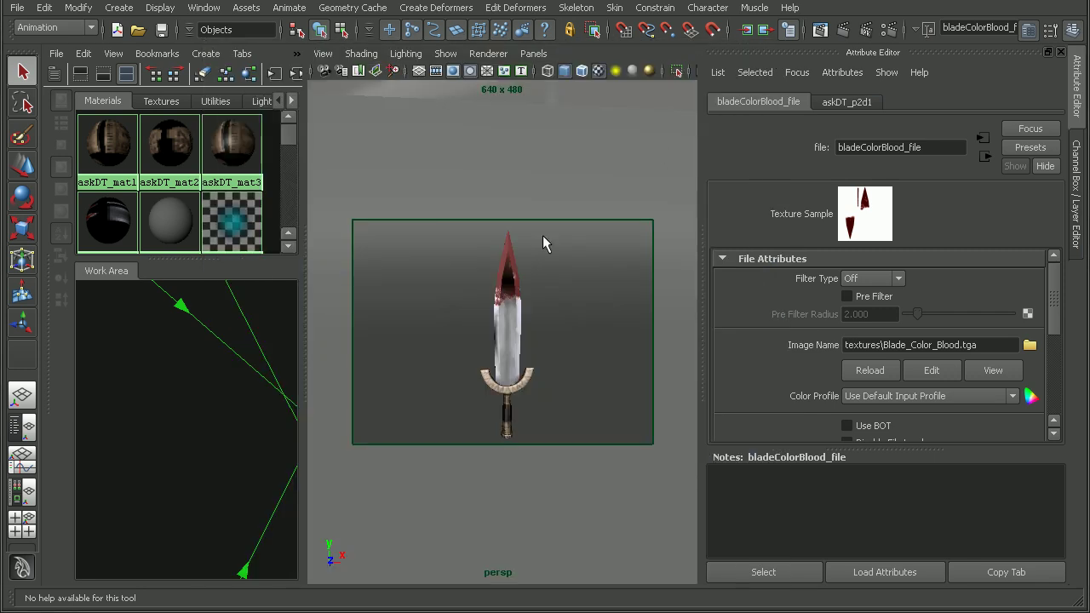
# Change the bladeColorBlood_file layer's blend mode in layeredTexture1 from Over to Multiply
pyautogui.scroll(5, 163, 401)
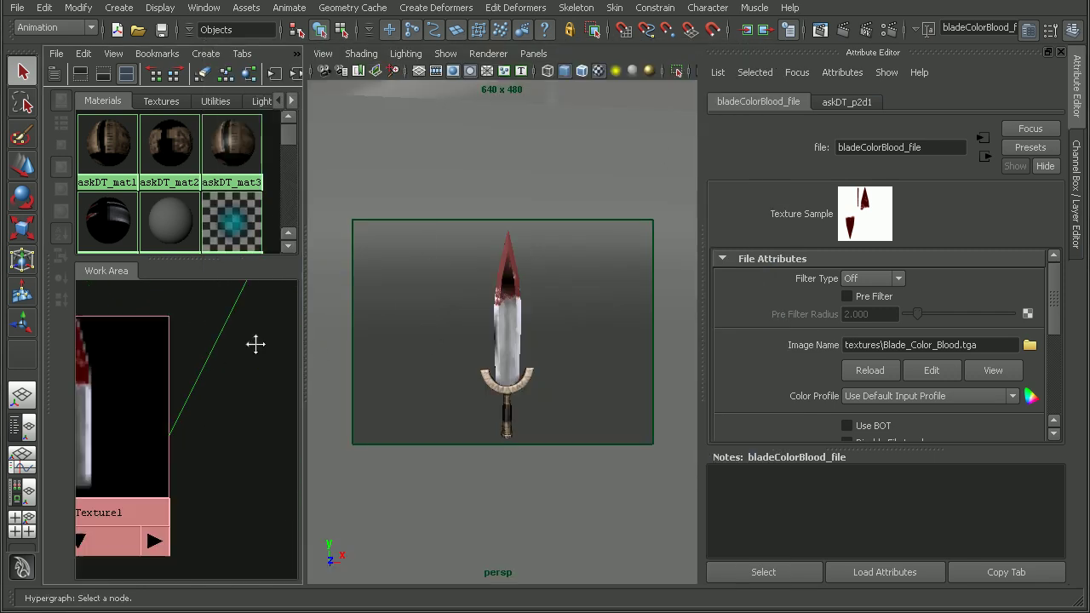
pyautogui.click(211, 407)
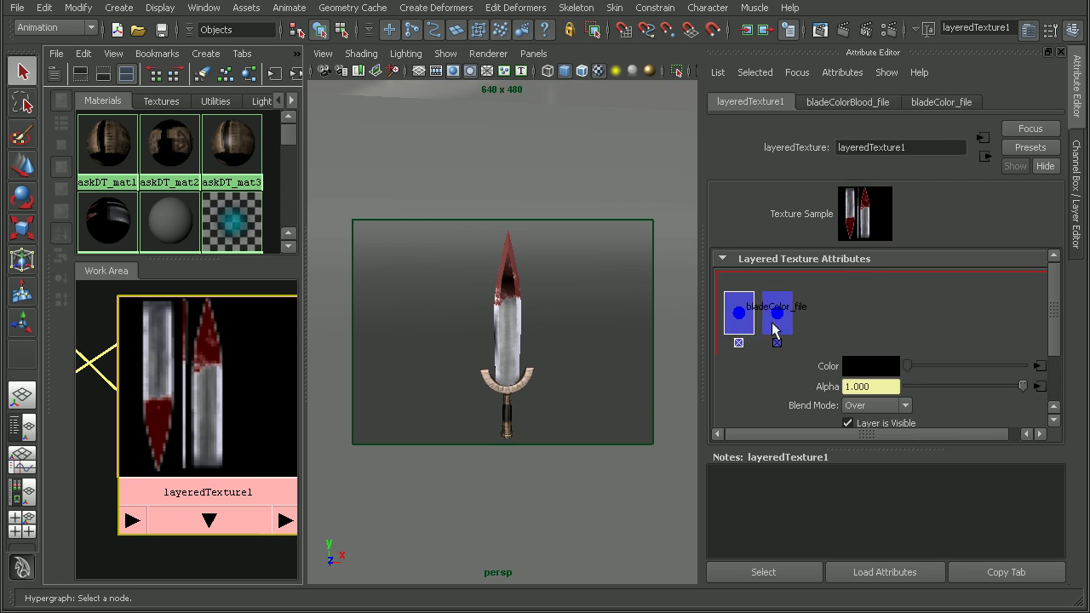
pyautogui.scroll(-1, 1061, 336)
pyautogui.scroll(-1, 875, 375)
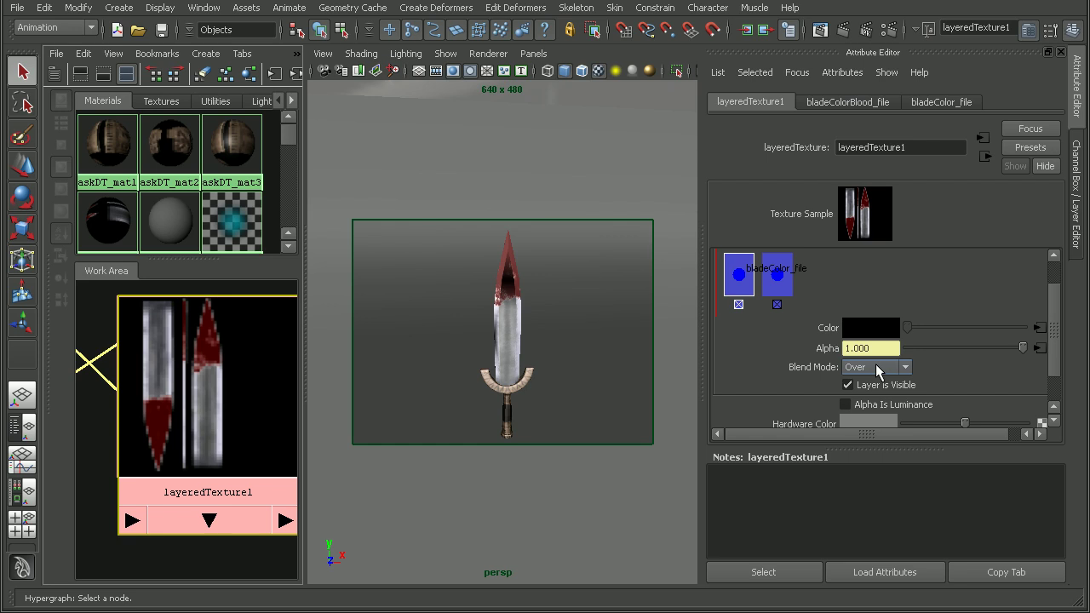
pyautogui.click(872, 366)
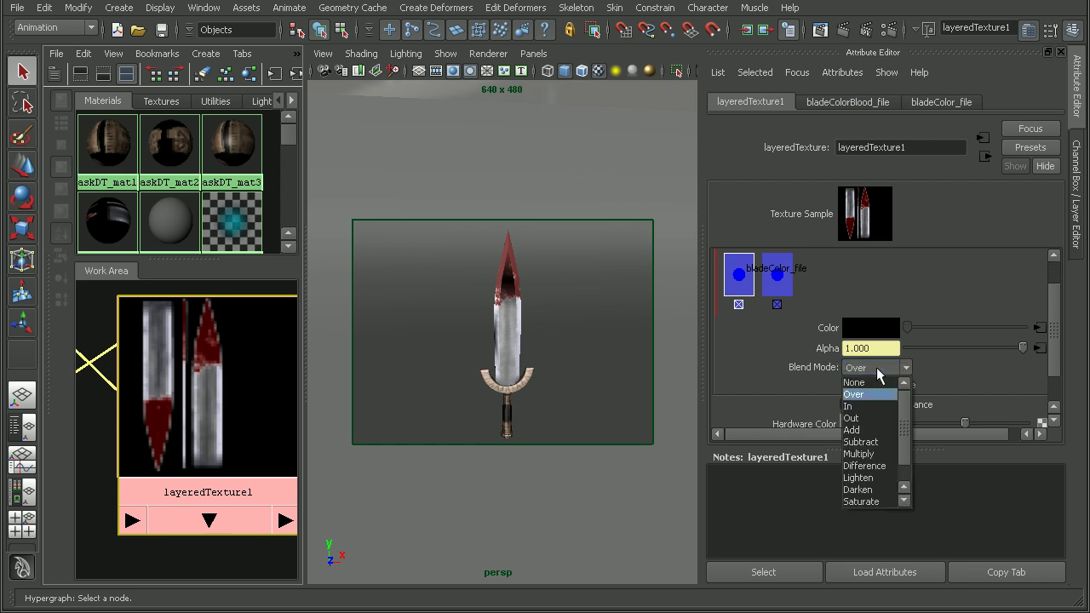
pyautogui.click(877, 456)
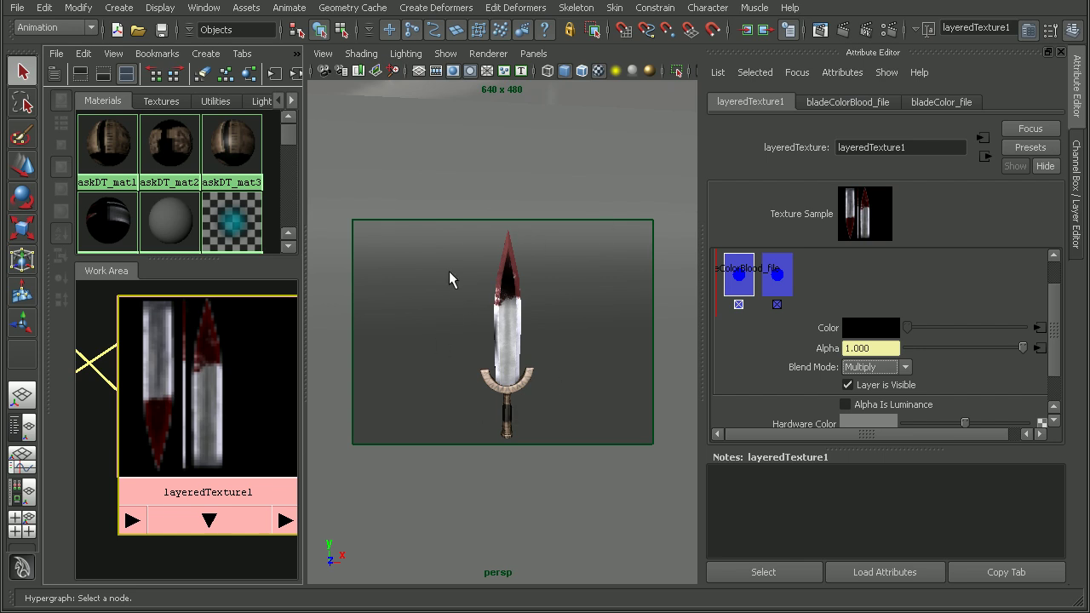
# Re-render the sword with mental ray using the Multiply-blended blood layer
pyautogui.click(819, 30)
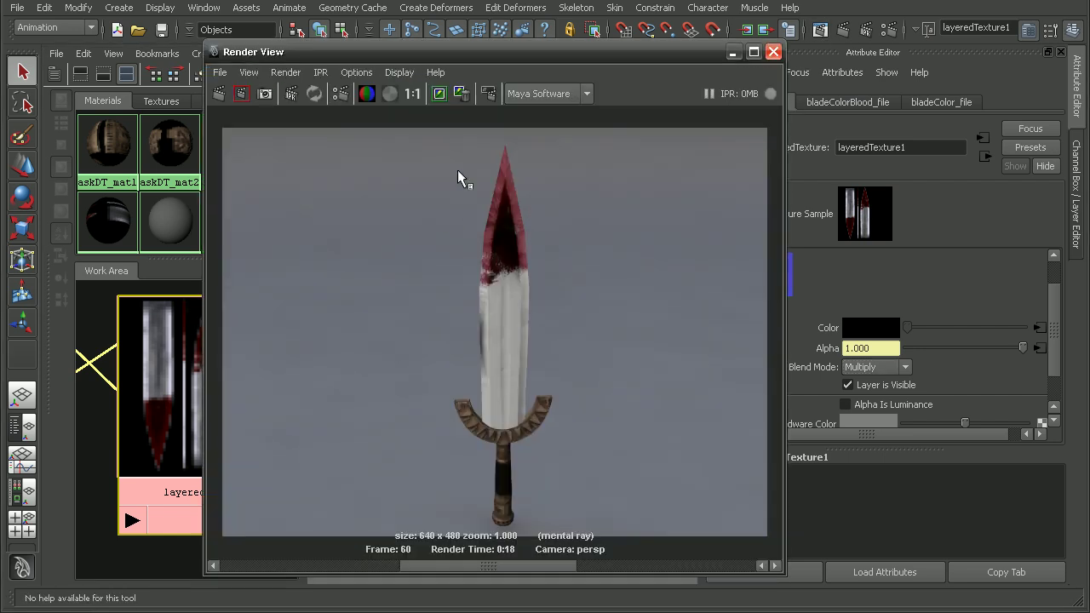
pyautogui.click(217, 94)
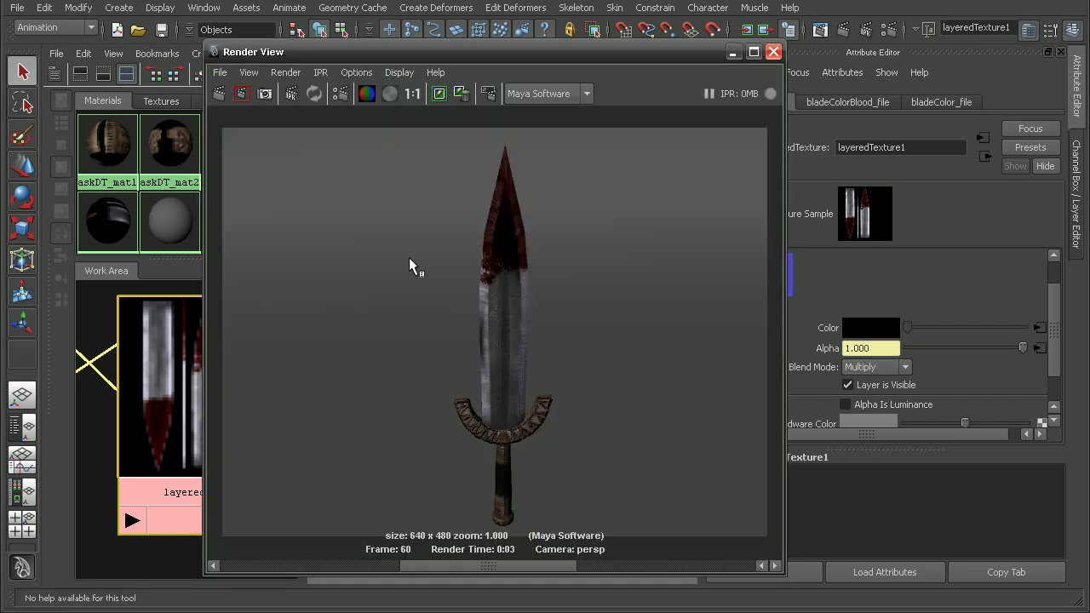
pyautogui.click(559, 93)
pyautogui.click(546, 142)
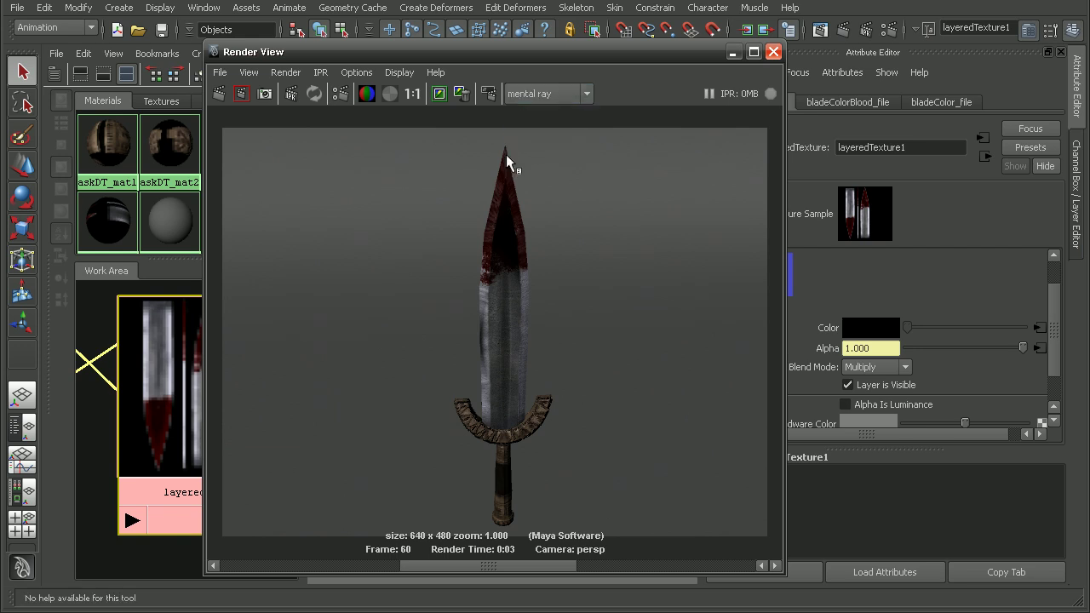
pyautogui.click(218, 93)
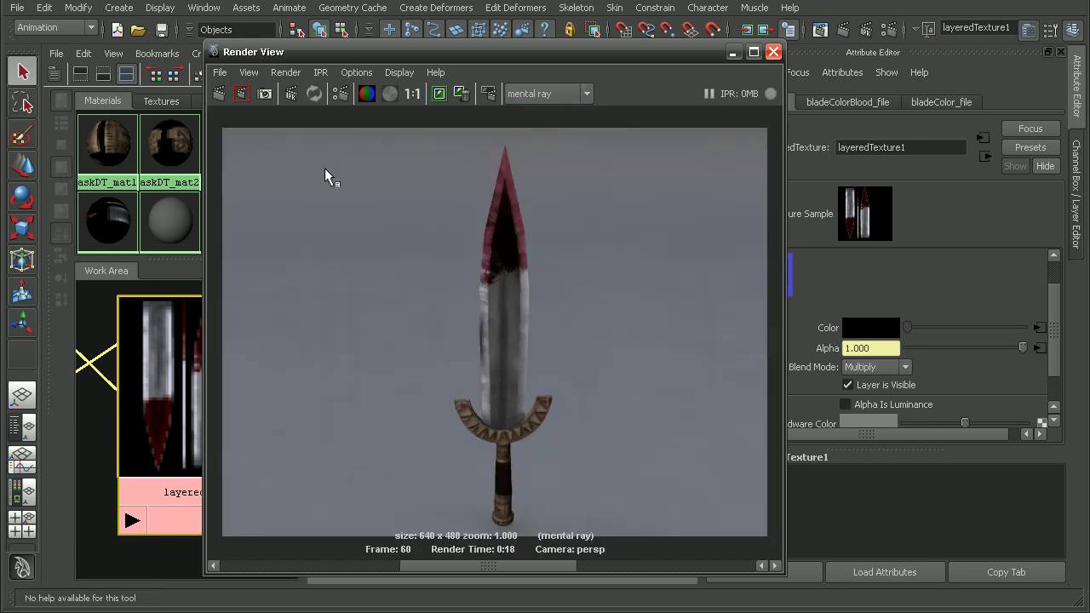
# Zoom and pan the render to inspect the darker blood stain on the blade tip
pyautogui.keyDown('alt'); pyautogui.moveTo(325, 167); pyautogui.dragTo(715, 304, button='right'); pyautogui.keyUp('alt')
pyautogui.keyDown('alt'); pyautogui.moveTo(715, 304); pyautogui.dragTo(456, 281, button='middle'); pyautogui.keyUp('alt')
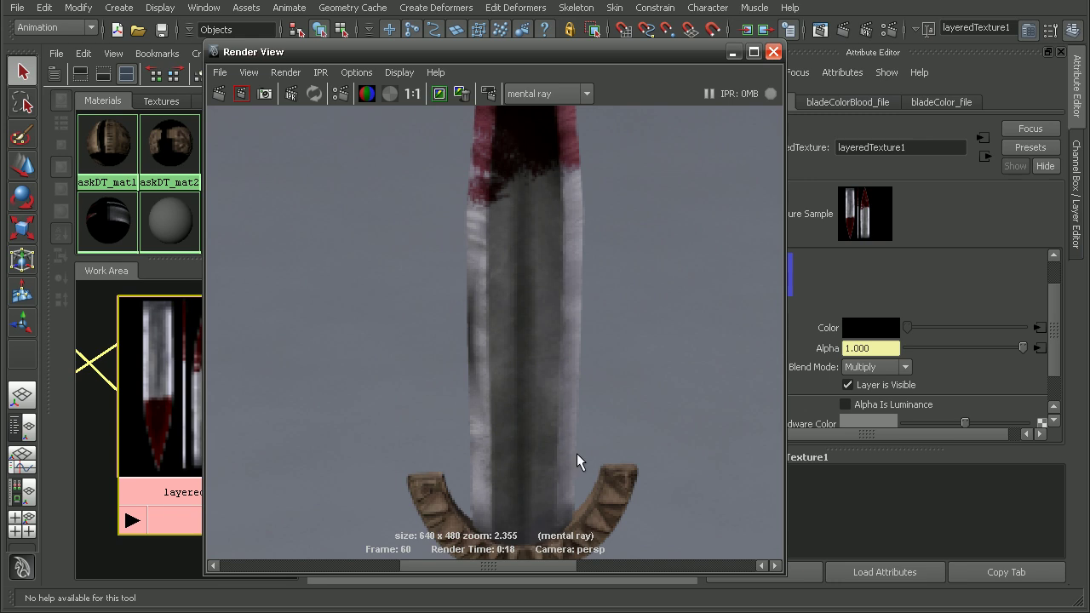
pyautogui.keyDown('alt'); pyautogui.moveTo(608, 255); pyautogui.dragTo(570, 382, button='middle'); pyautogui.keyUp('alt')
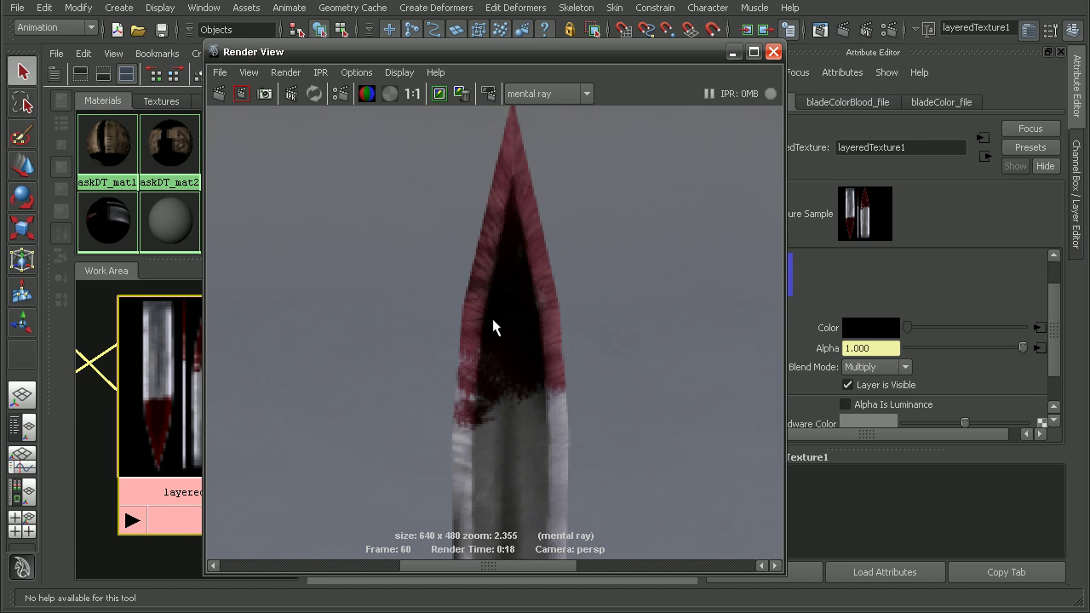
pyautogui.moveTo(578, 59); pyautogui.dragTo(481, 53)
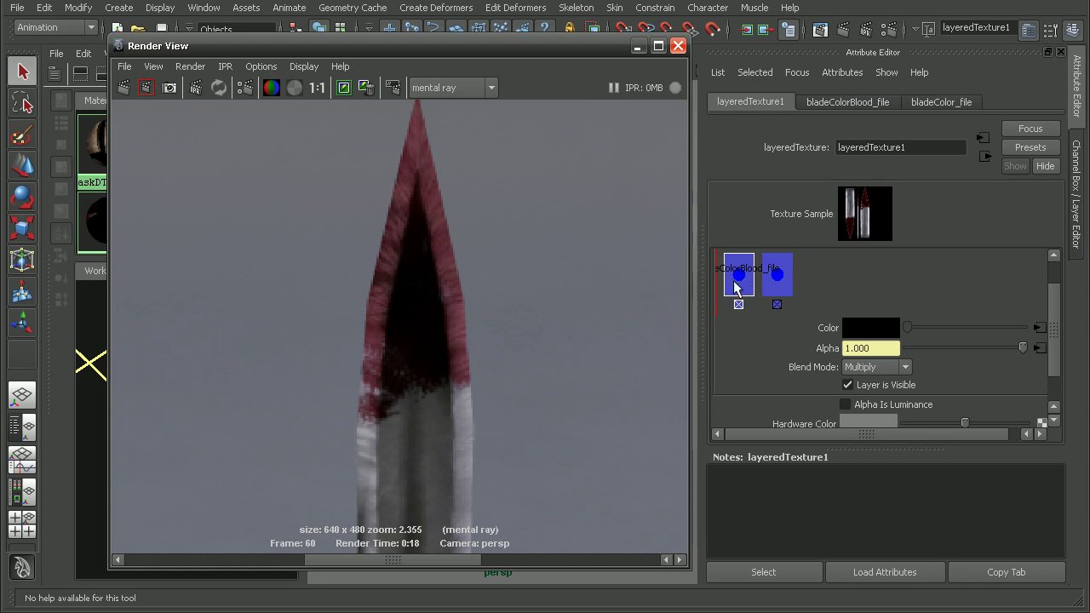
pyautogui.keyDown('alt'); pyautogui.moveTo(426, 470); pyautogui.dragTo(443, 222, button='middle'); pyautogui.keyUp('alt')
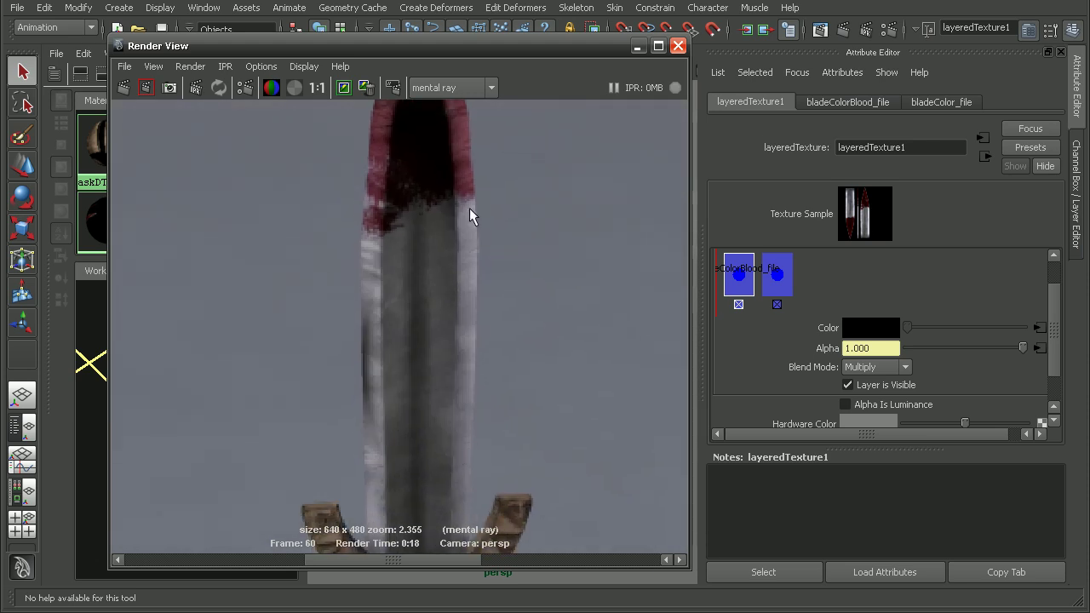
pyautogui.keyDown('alt'); pyautogui.moveTo(472, 276); pyautogui.dragTo(483, 386, button='middle'); pyautogui.keyUp('alt')
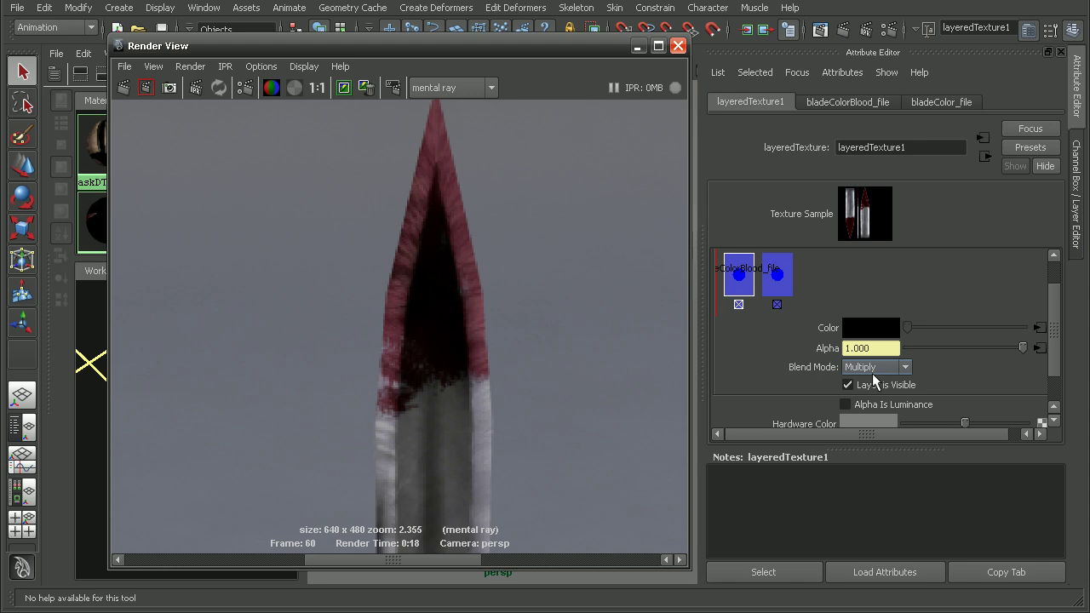
pyautogui.moveTo(398, 556); pyautogui.dragTo(354, 557)
pyautogui.keyDown('alt'); pyautogui.moveTo(477, 435); pyautogui.dragTo(462, 388, button='middle'); pyautogui.keyUp('alt')
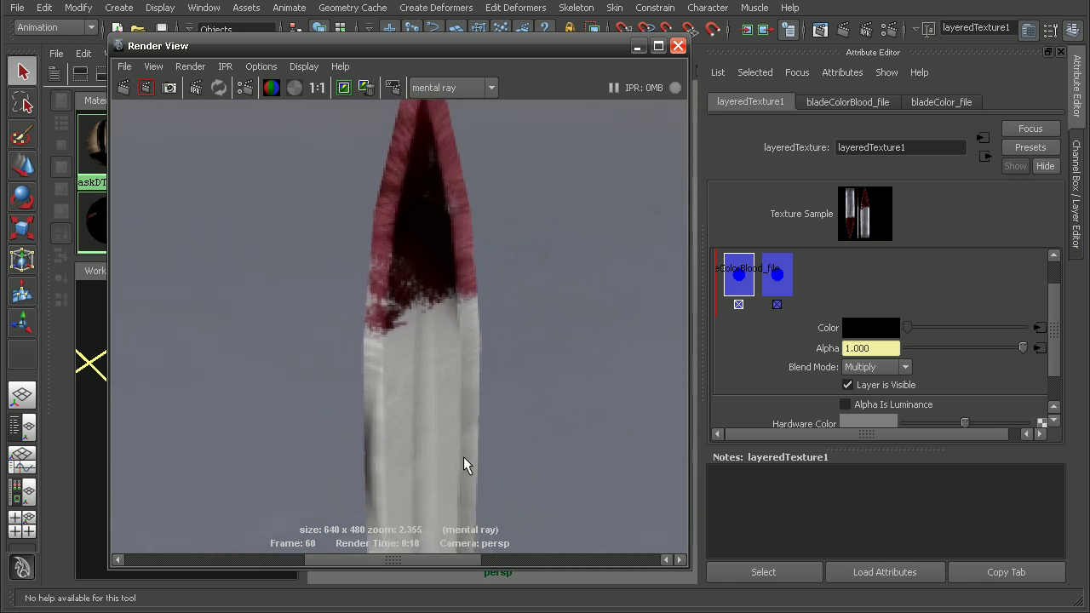
pyautogui.moveTo(360, 556); pyautogui.dragTo(197, 555)
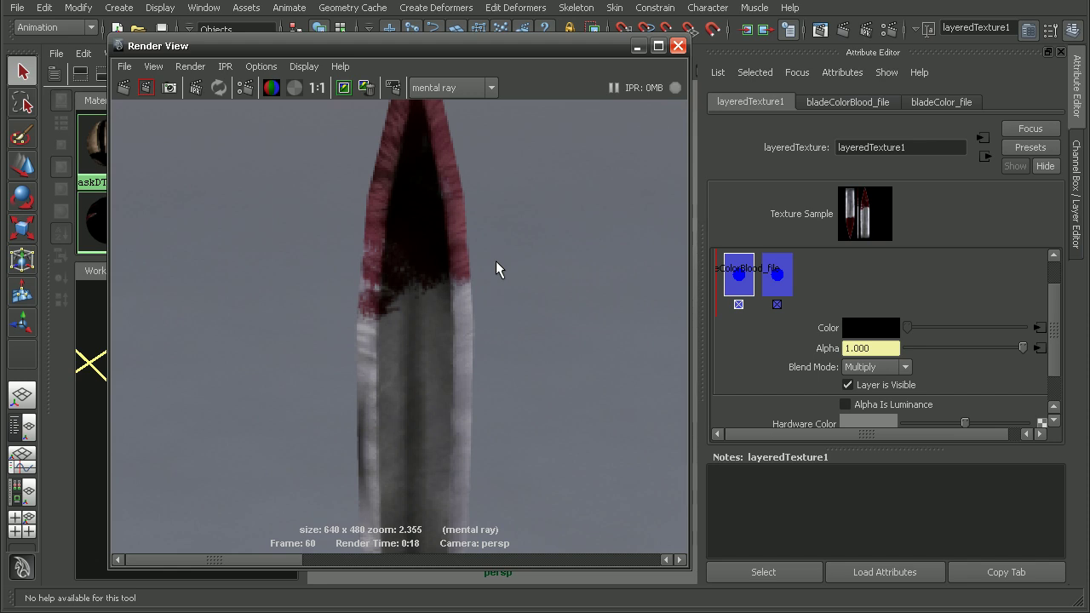
# Close the render window and enlarge the Hypershade node editor to show all blade nodes
pyautogui.click(678, 46)
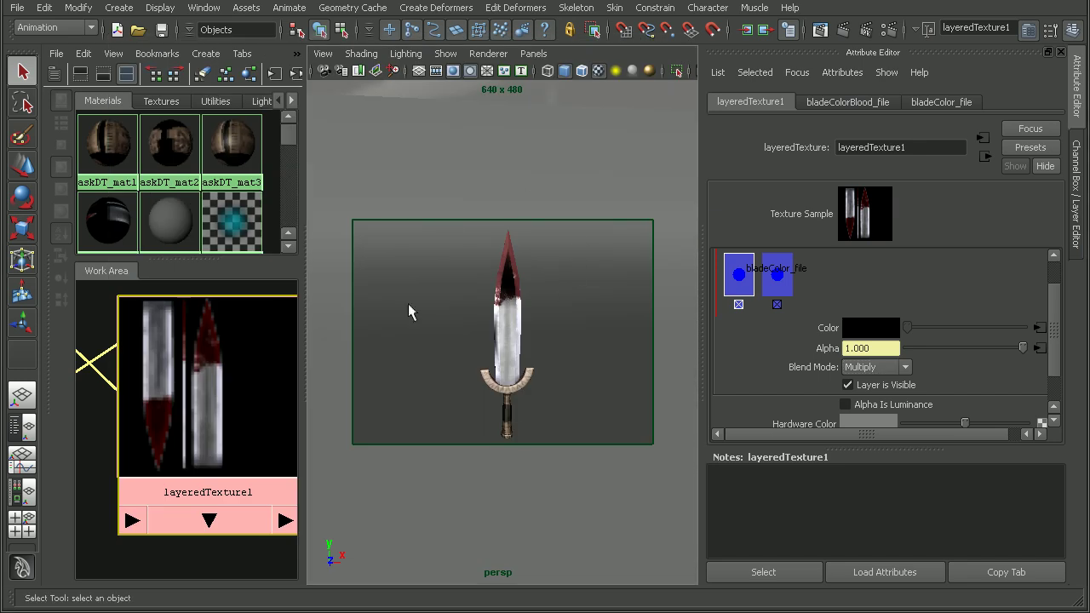
pyautogui.scroll(-8, 243, 406)
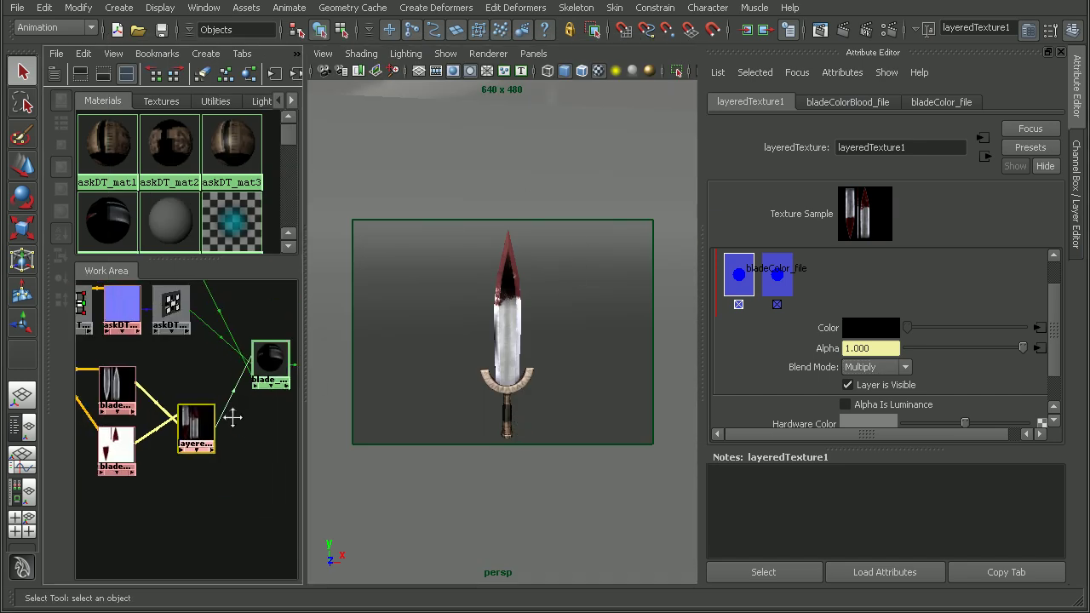
pyautogui.keyDown('alt'); pyautogui.moveTo(215, 426); pyautogui.dragTo(173, 455, button='middle'); pyautogui.keyUp('alt')
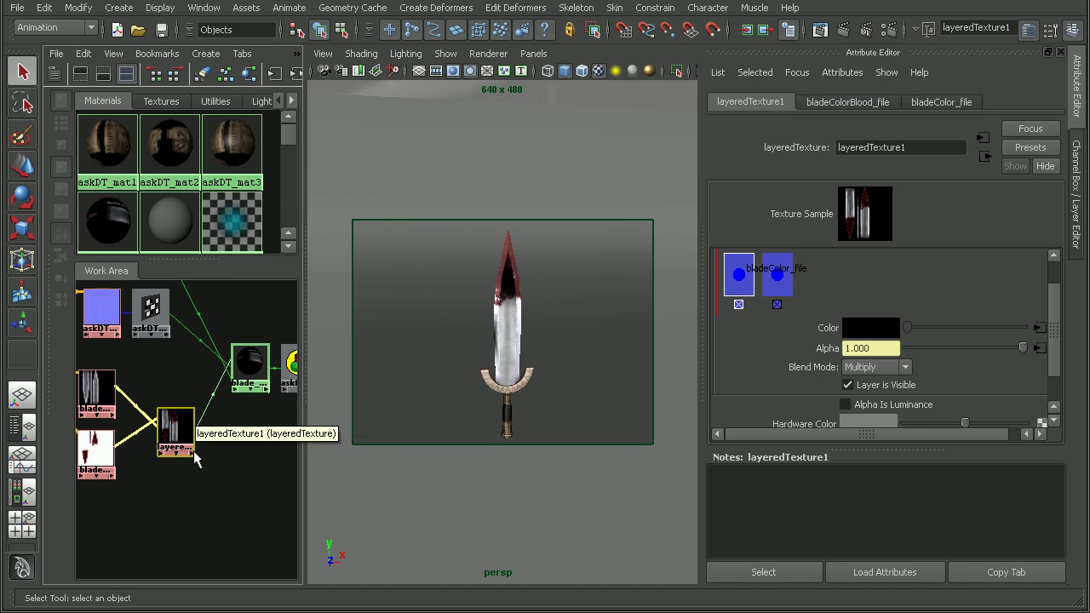
pyautogui.press('space')
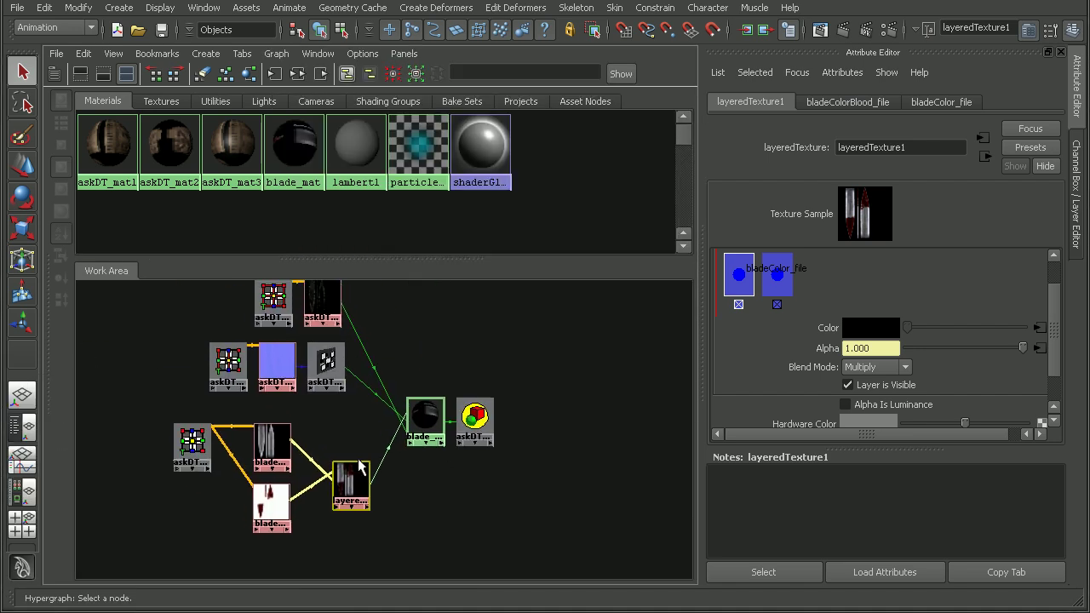
# Create a mib_color_mix node from the floating mental ray Data Conversion list
pyautogui.click(206, 54)
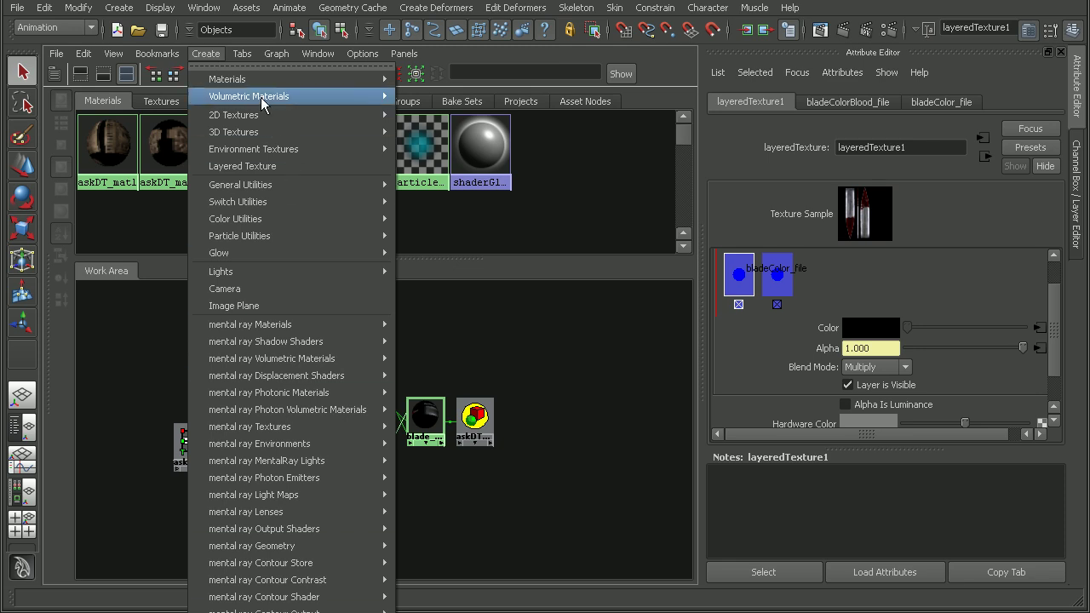
pyautogui.click(218, 65)
pyautogui.moveTo(341, 72)
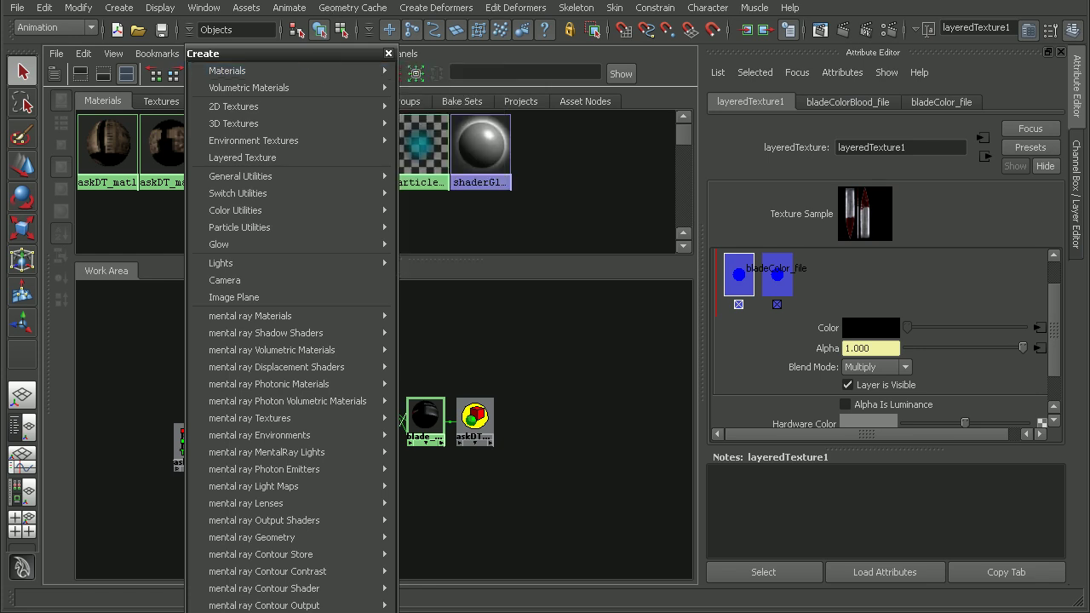
pyautogui.moveTo(309, 53); pyautogui.dragTo(327, 0)
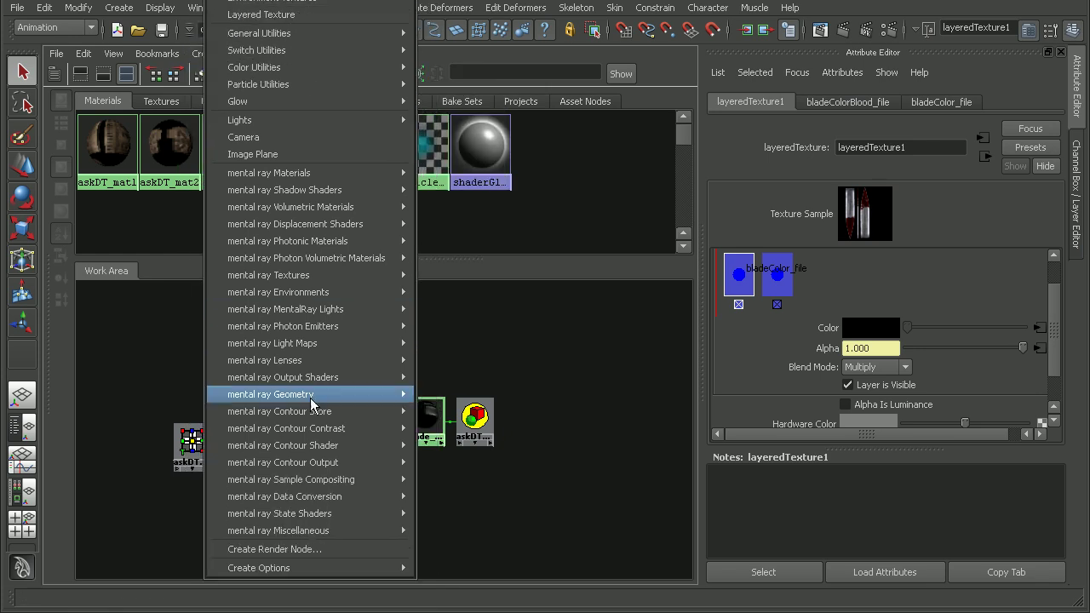
pyautogui.moveTo(296, 502)
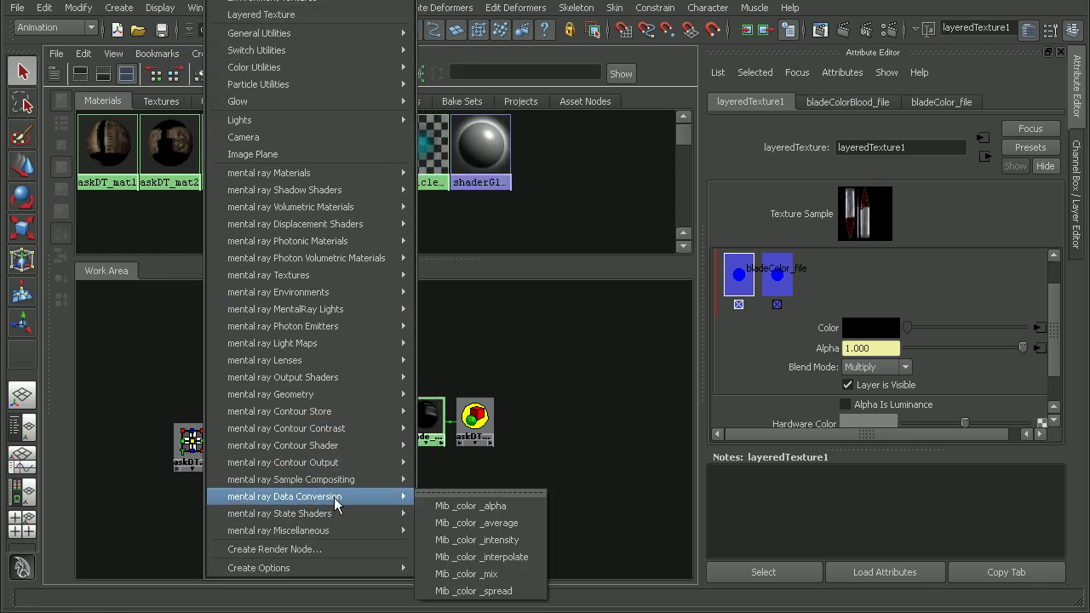
pyautogui.click(469, 572)
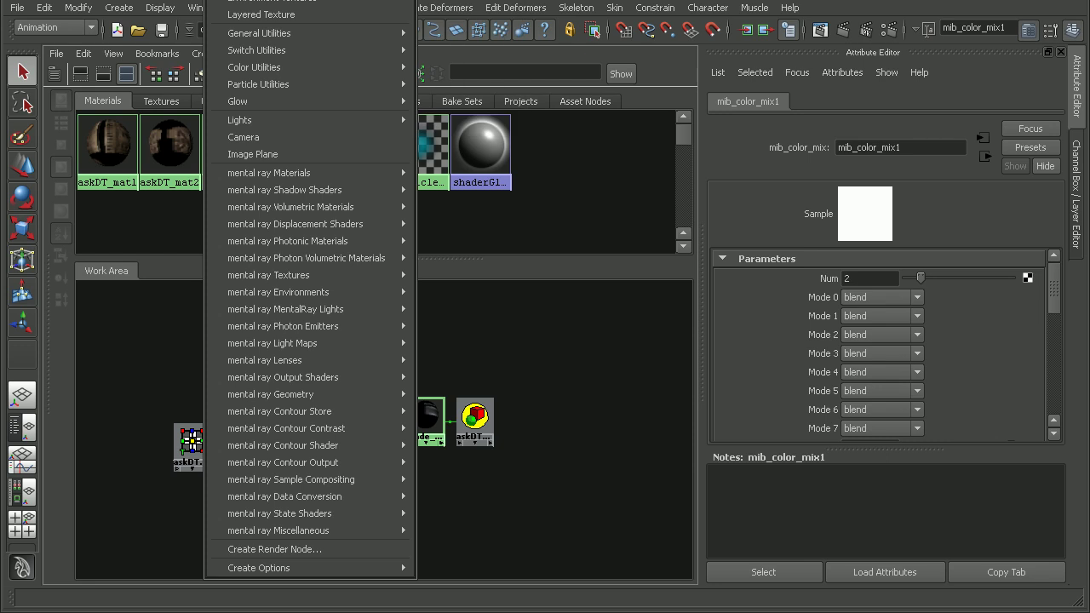
# Connect the bladeColor_file map to mib_color_mix1's Color Base
pyautogui.moveTo(377, 479); pyautogui.dragTo(538, 381)
pyautogui.keyDown('alt'); pyautogui.moveTo(532, 401); pyautogui.dragTo(492, 432, button='middle'); pyautogui.keyUp('alt')
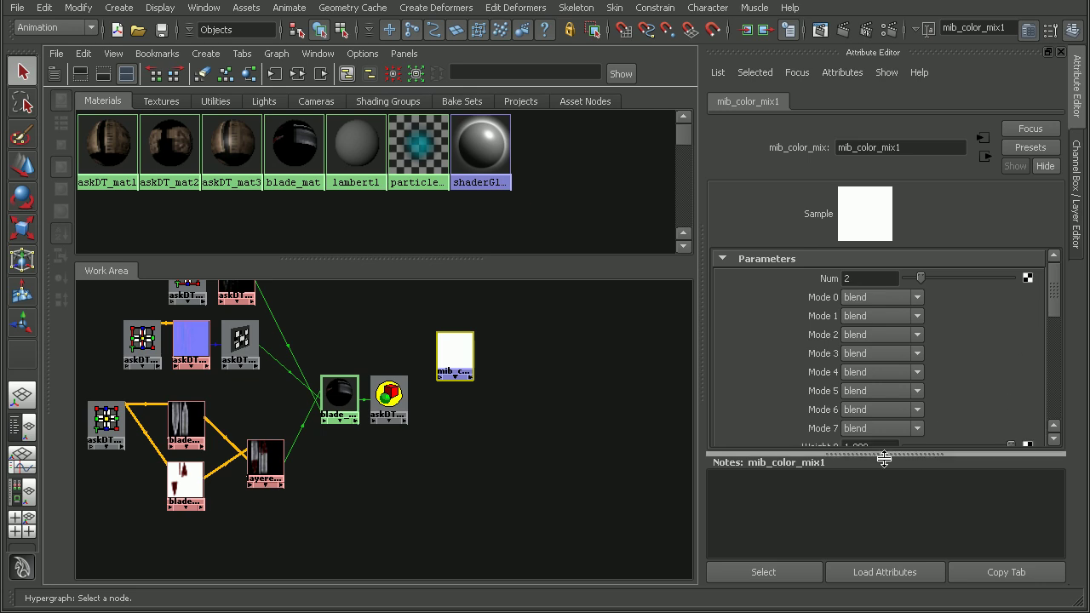
pyautogui.moveTo(886, 442); pyautogui.dragTo(911, 534)
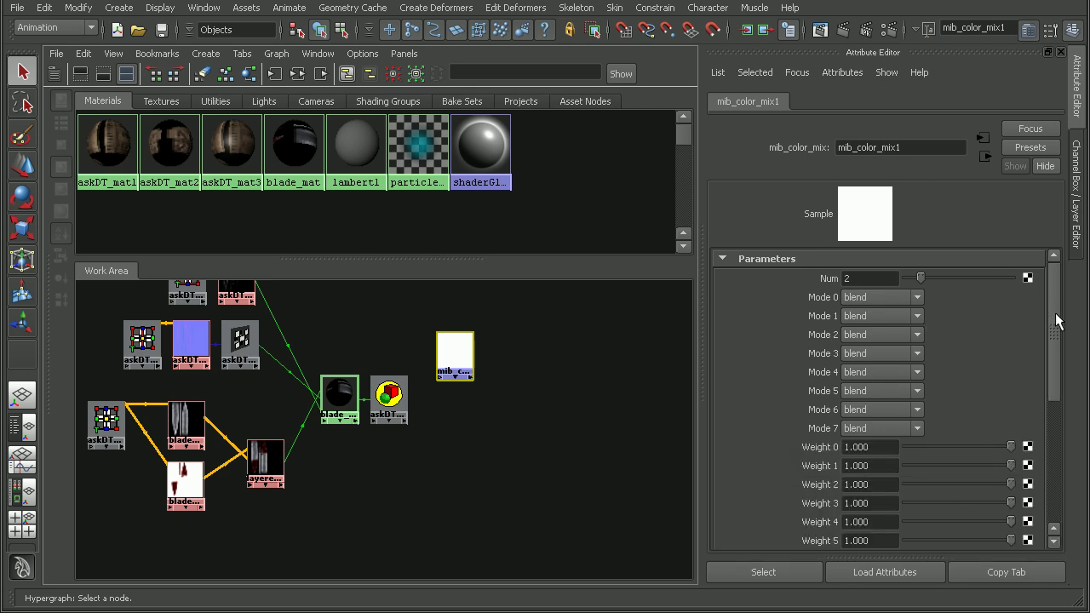
pyautogui.moveTo(1055, 313); pyautogui.dragTo(1062, 459)
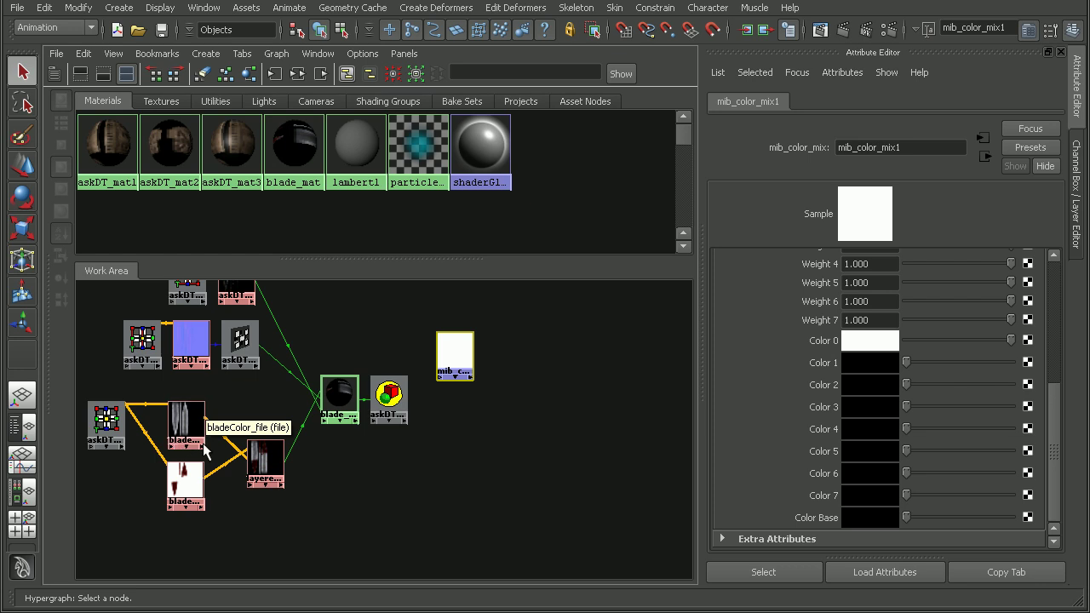
pyautogui.moveTo(193, 434); pyautogui.dragTo(791, 516, button='middle')
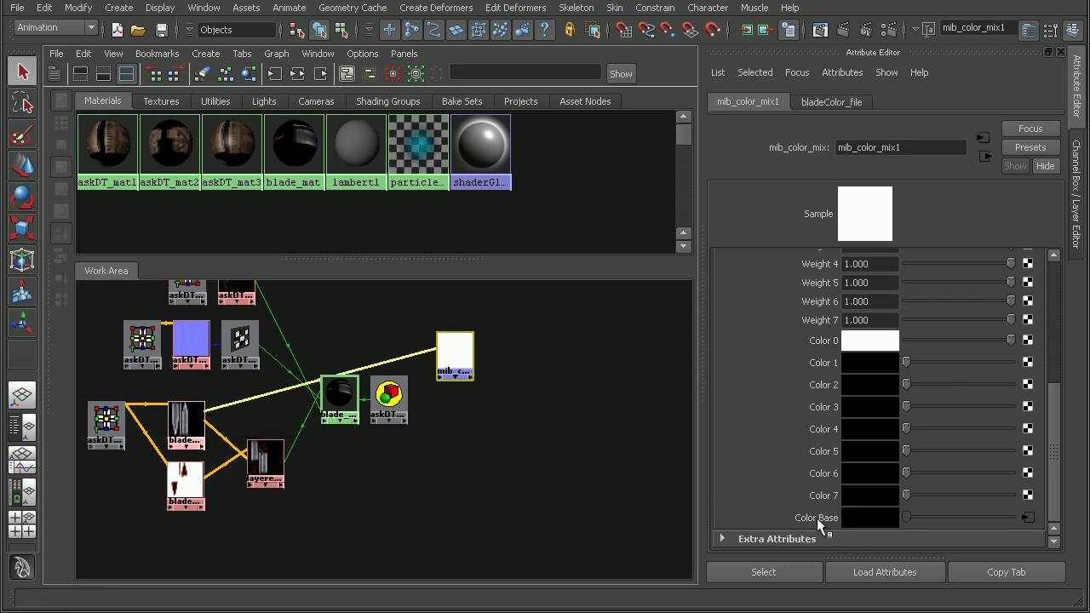
# Connect the blood-stain map to Color 0 and plug mib_color_mix1 into blade_mat's color
pyautogui.moveTo(463, 365); pyautogui.dragTo(374, 498)
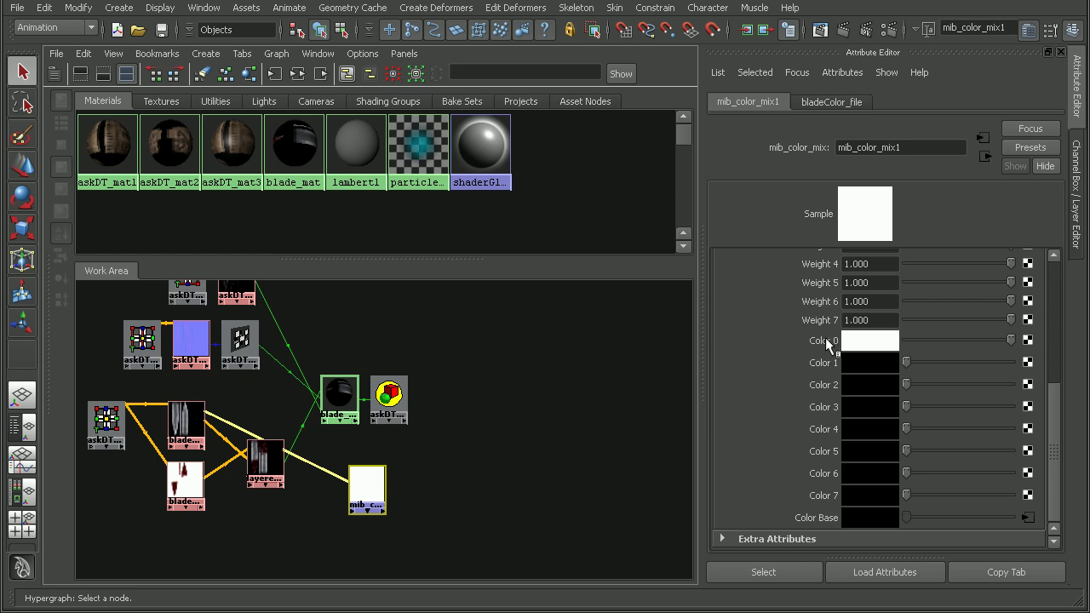
pyautogui.moveTo(187, 484); pyautogui.dragTo(820, 344, button='middle')
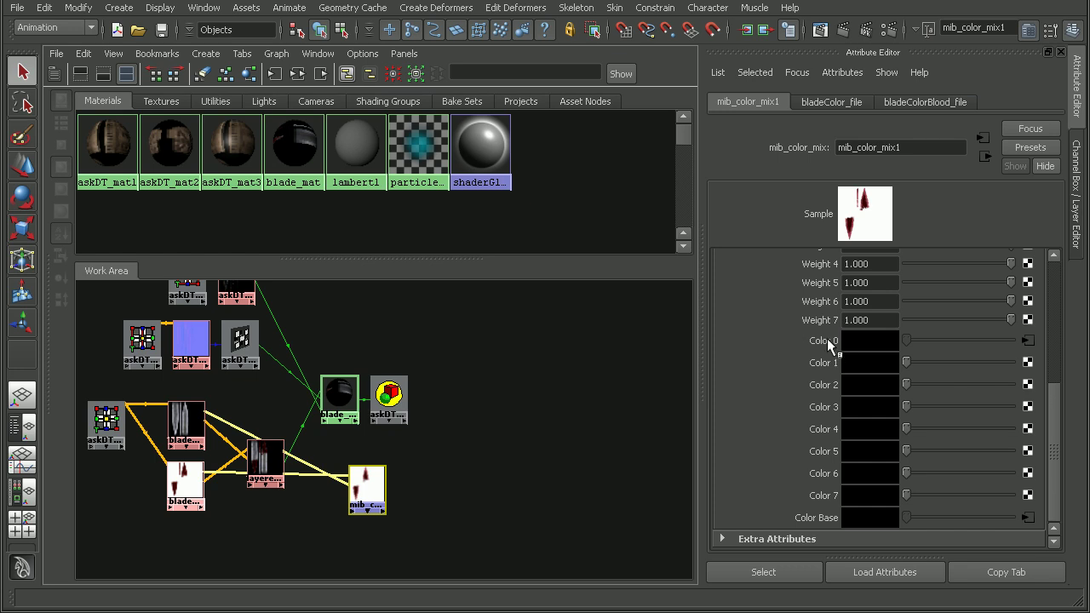
pyautogui.moveTo(365, 484); pyautogui.dragTo(329, 495)
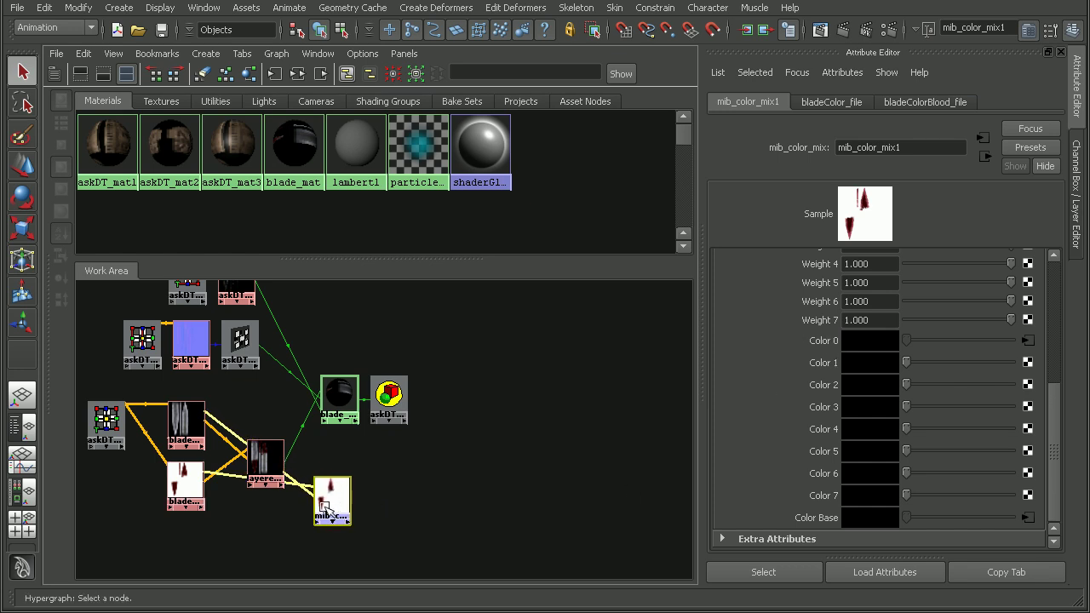
pyautogui.moveTo(332, 498); pyautogui.dragTo(340, 389, button='middle')
pyautogui.click(360, 447)
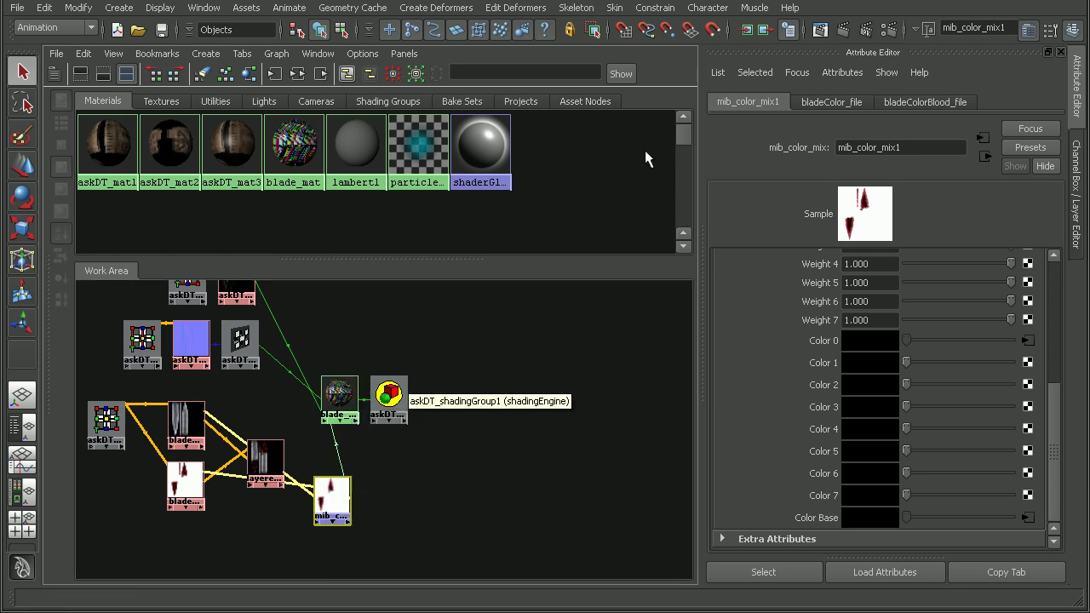
pyautogui.press('space')
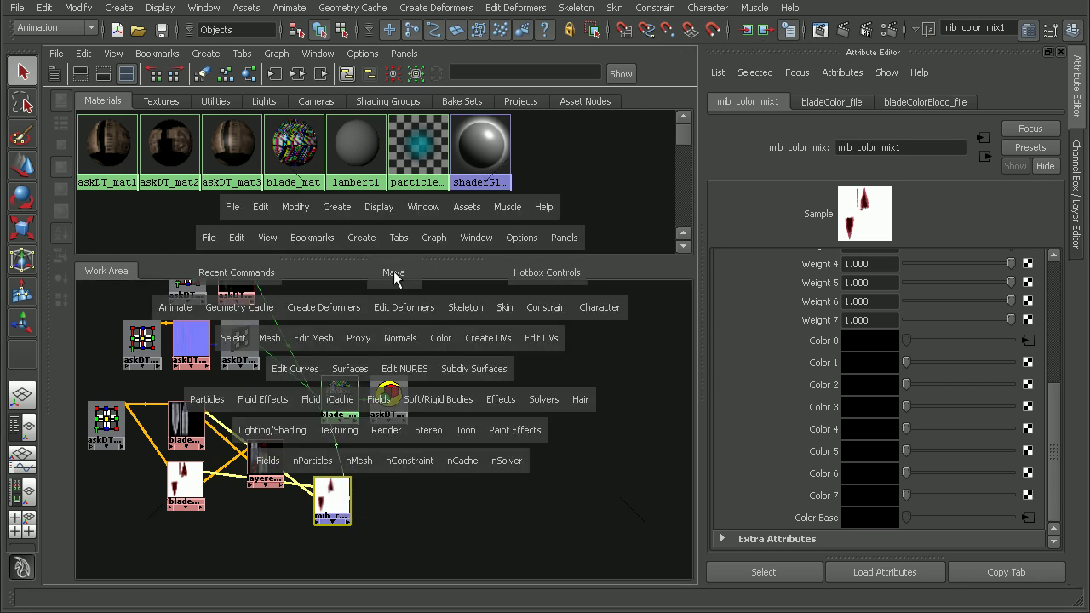
# Render the frame in mental ray, giving a near-black blade, then lower mib_color_mix1's Num from 2 to 1
pyautogui.click(847, 38)
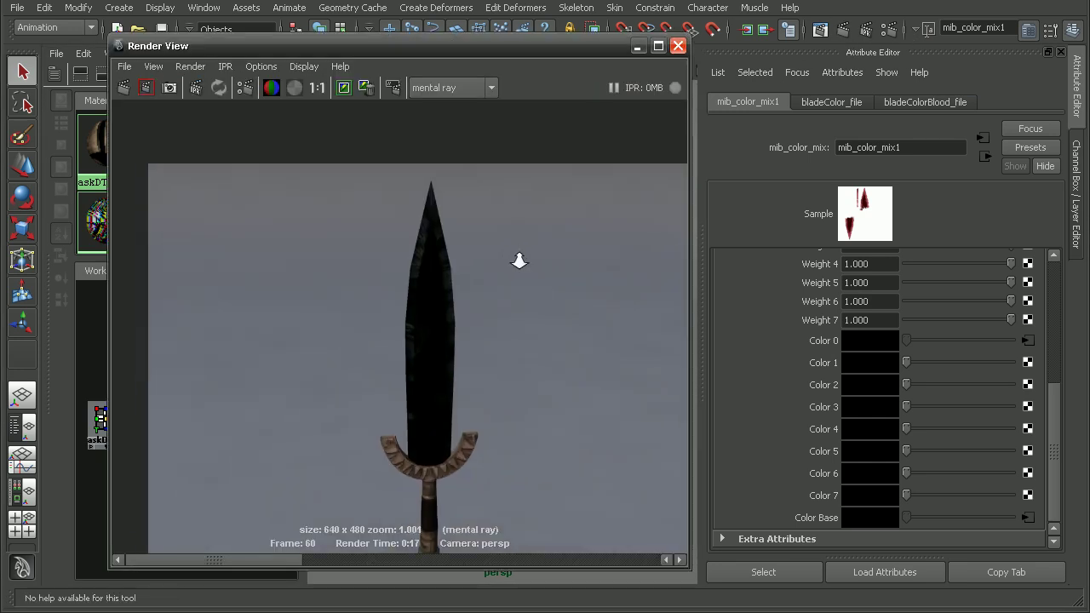
pyautogui.scroll(2, 503, 161)
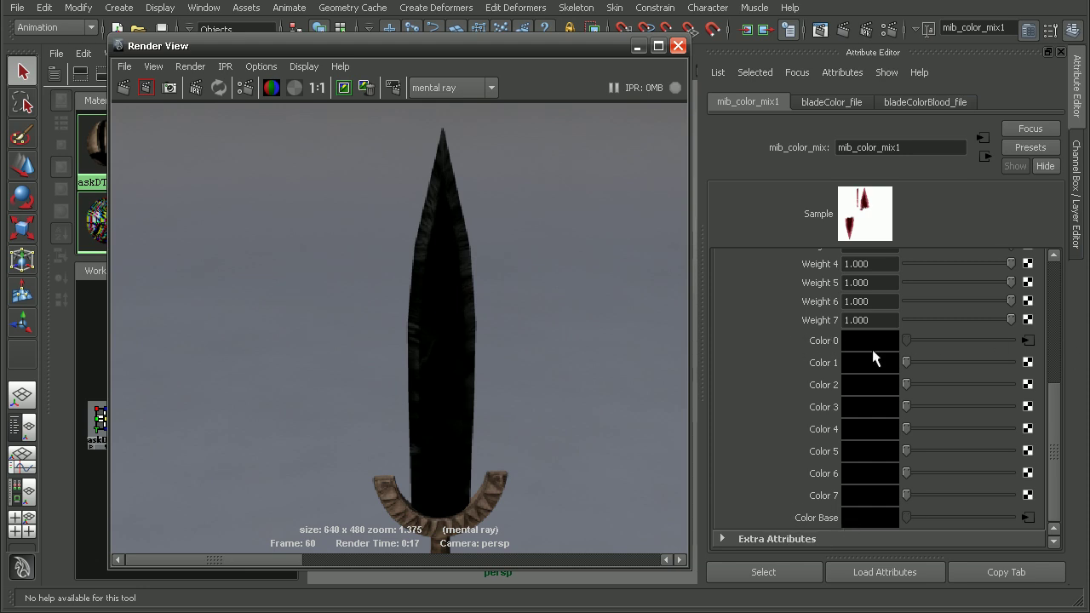
pyautogui.moveTo(1055, 415); pyautogui.dragTo(1057, 291)
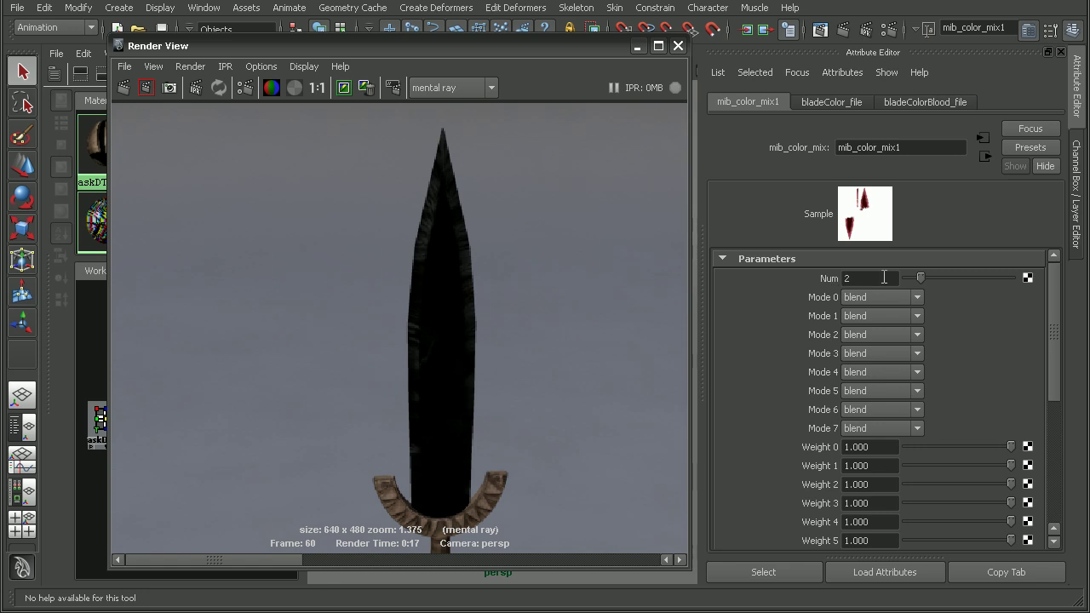
pyautogui.moveTo(919, 276); pyautogui.dragTo(901, 278)
# Re-render with Num at 1 and zoom in on the pale, blood-tipped blade
pyautogui.click(122, 88)
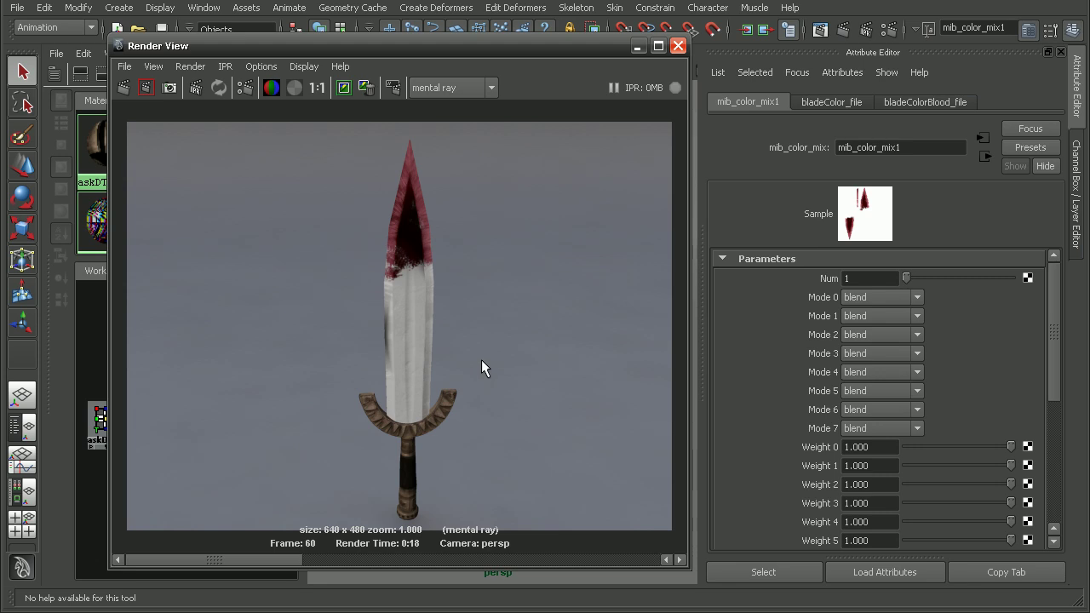
pyautogui.keyDown('alt'); pyautogui.moveTo(366, 305); pyautogui.dragTo(681, 338, button='right'); pyautogui.keyUp('alt')
pyautogui.keyDown('alt'); pyautogui.moveTo(506, 202); pyautogui.dragTo(474, 193, button='middle'); pyautogui.keyUp('alt')
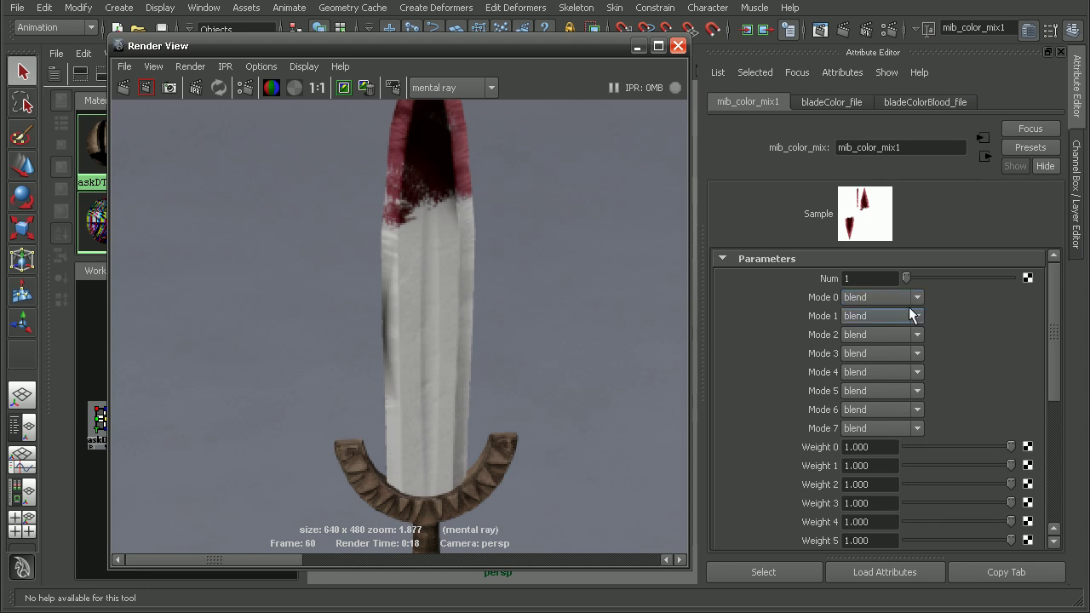
pyautogui.scroll(-5, 826, 425)
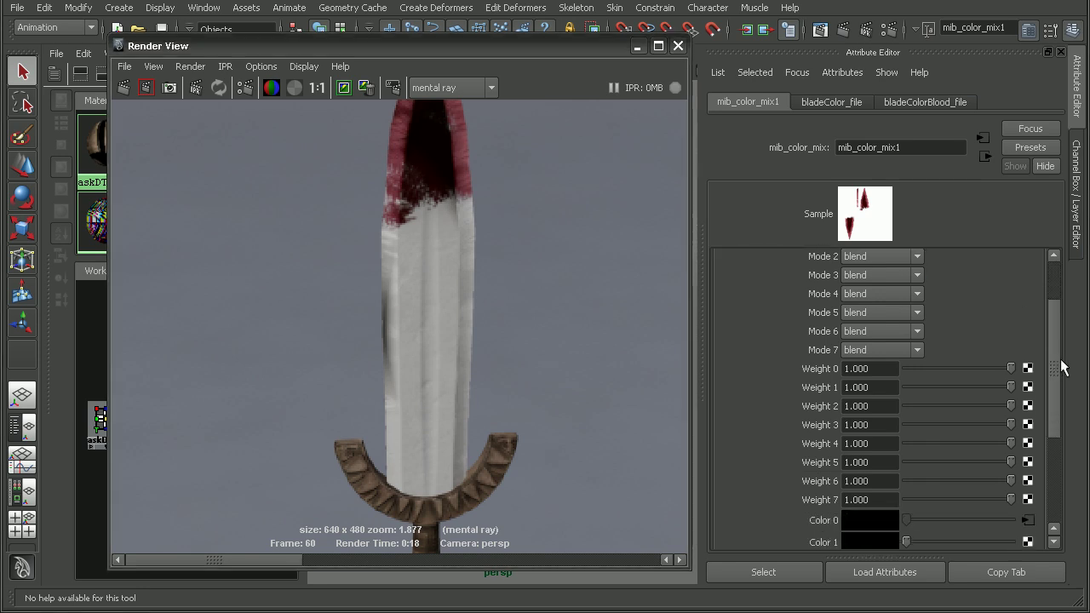
# Set mib_color_mix1's Mode 0 to multiply
pyautogui.moveTo(1049, 442); pyautogui.dragTo(1054, 366)
pyautogui.click(856, 297)
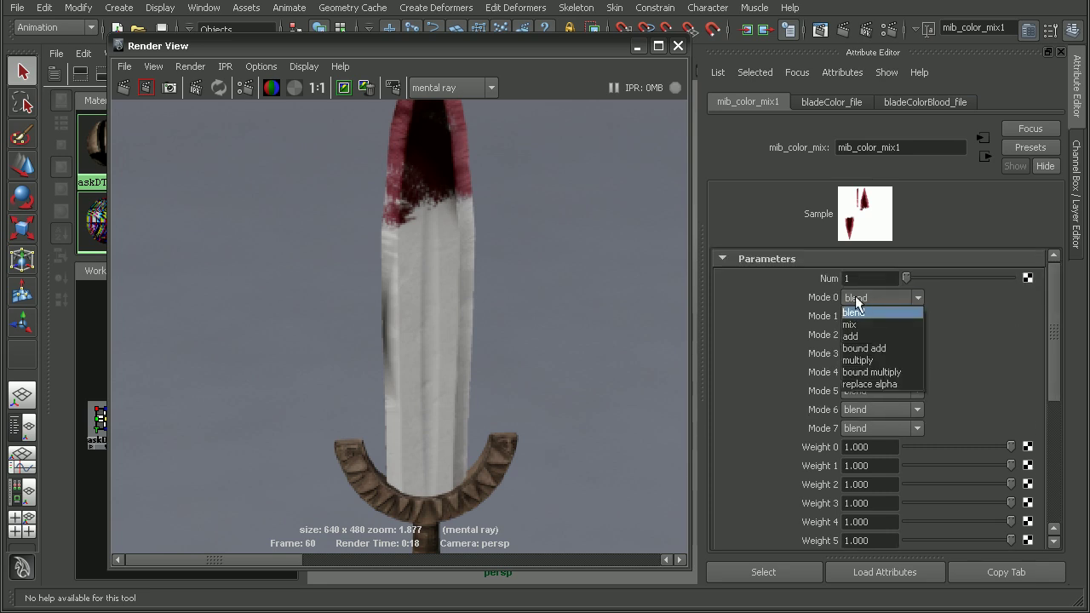
pyautogui.click(857, 356)
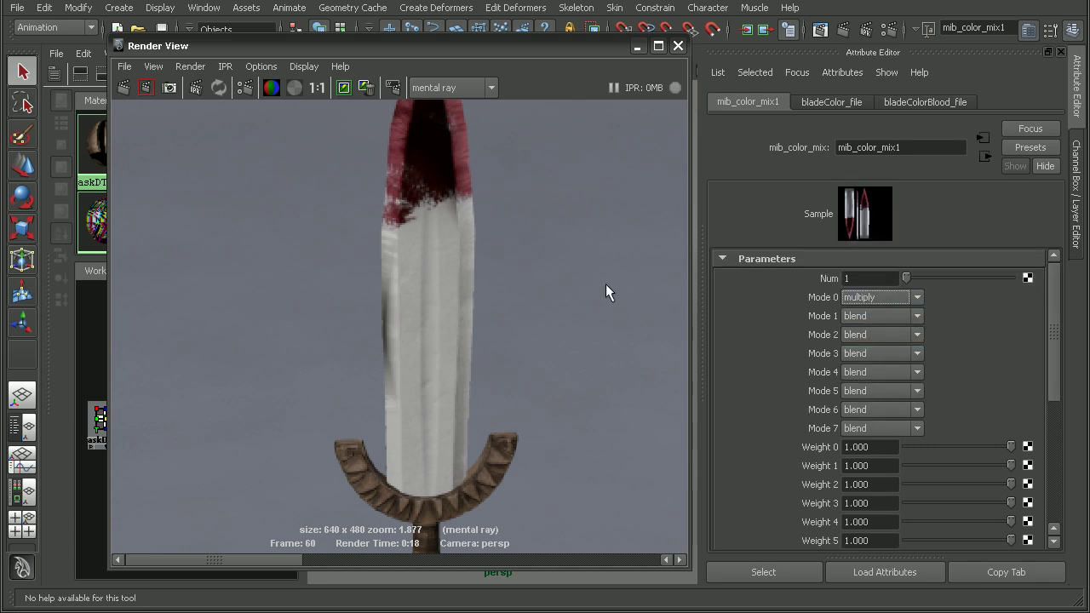
# Re-render and inspect the grey, blood-stained blade tip and hilt guard
pyautogui.click(124, 86)
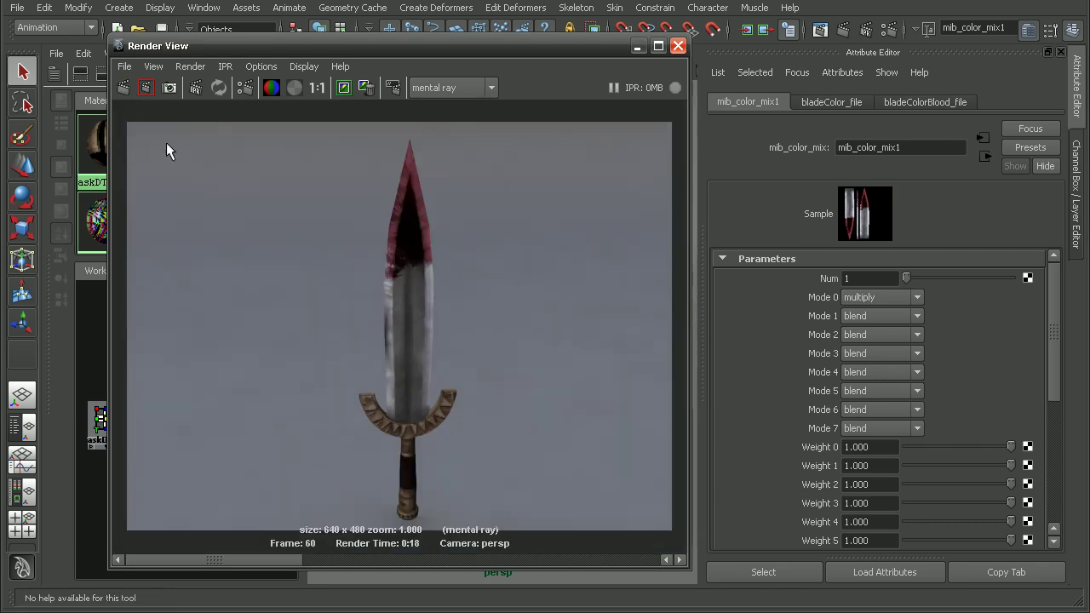
pyautogui.keyDown('alt'); pyautogui.moveTo(258, 272); pyautogui.dragTo(593, 318, button='right'); pyautogui.keyUp('alt')
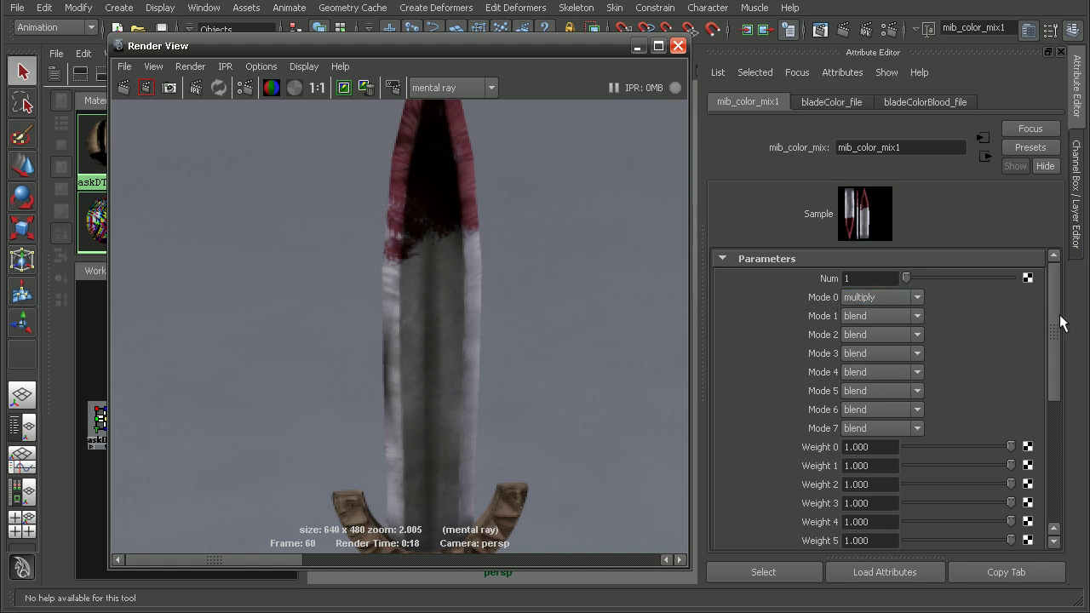
pyautogui.scroll(-5, 1062, 313)
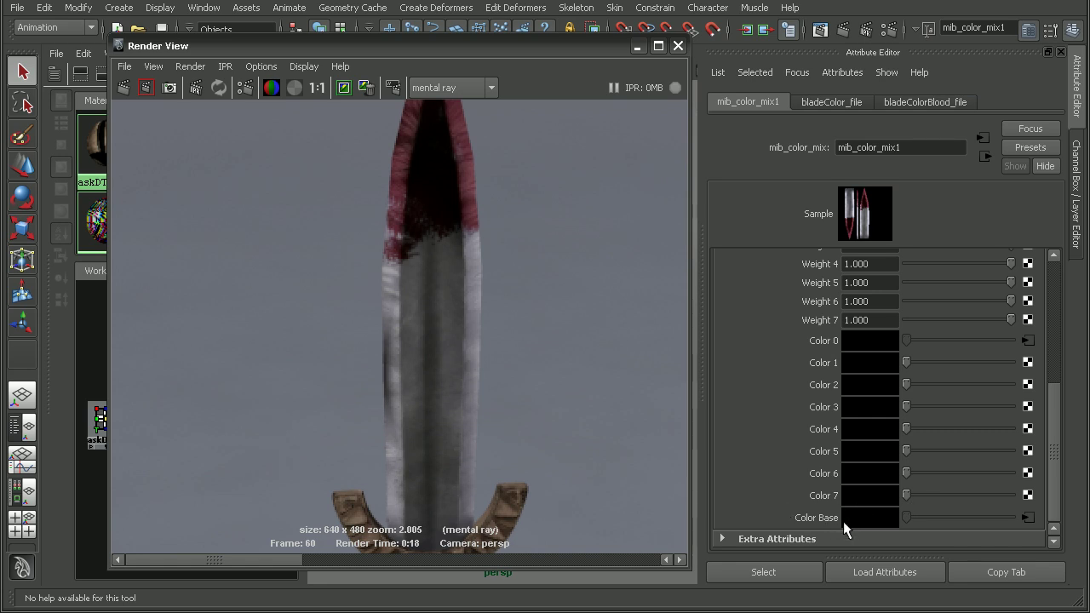
pyautogui.moveTo(1052, 445); pyautogui.dragTo(1053, 302)
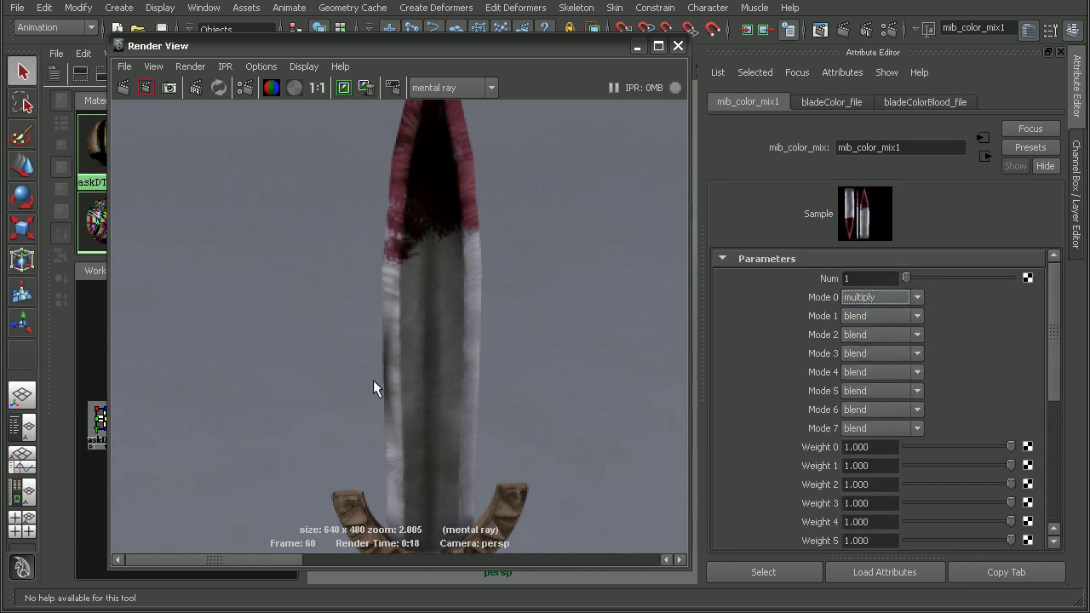
pyautogui.keyDown('alt'); pyautogui.moveTo(456, 210); pyautogui.dragTo(448, 355, button='middle'); pyautogui.keyUp('alt')
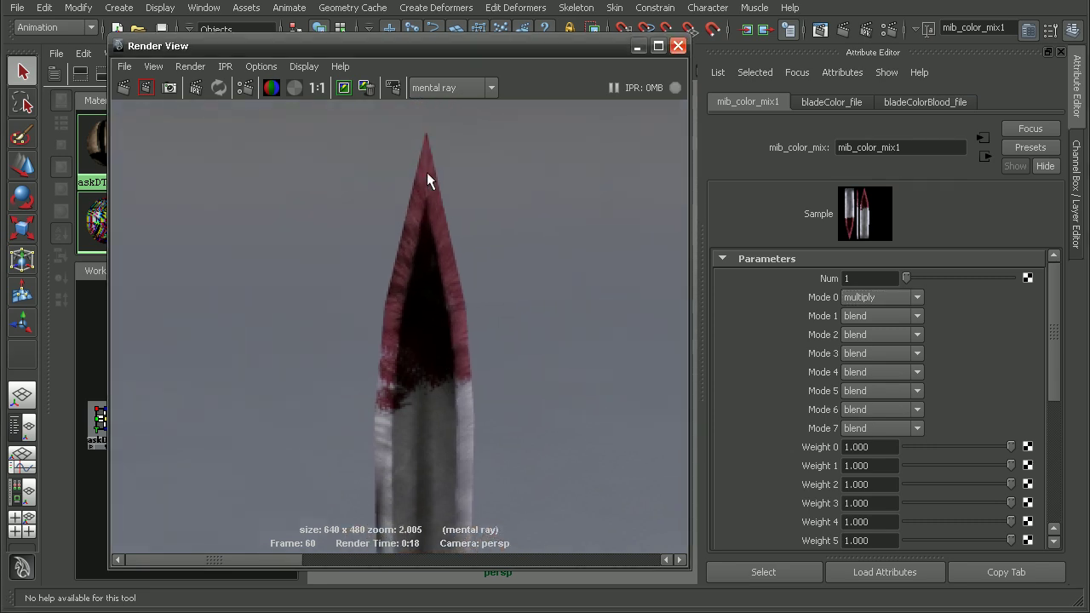
pyautogui.keyDown('alt'); pyautogui.moveTo(424, 449); pyautogui.dragTo(414, 224, button='middle'); pyautogui.keyUp('alt')
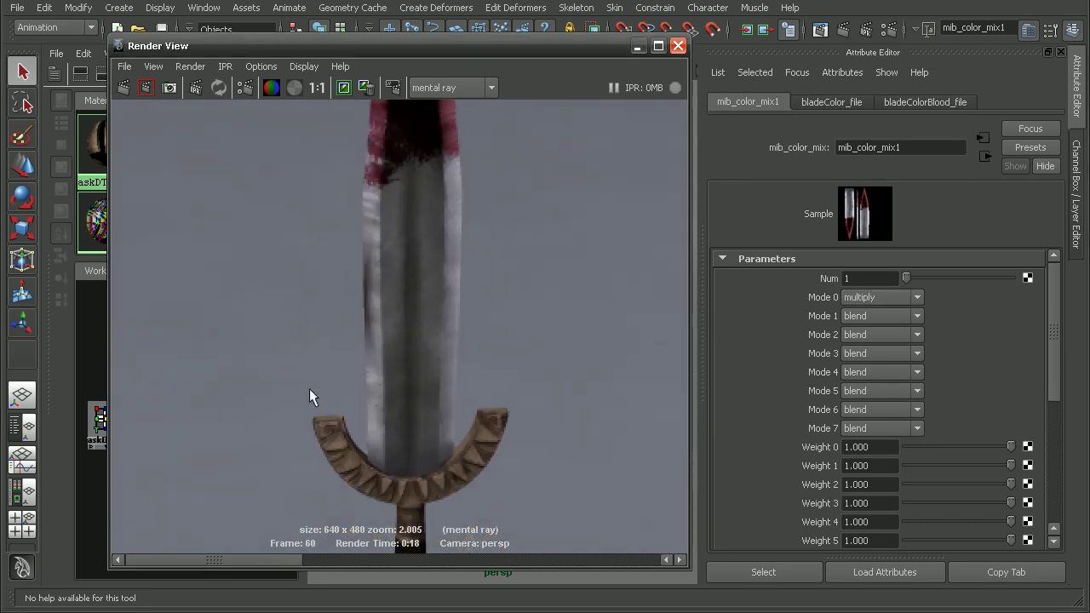